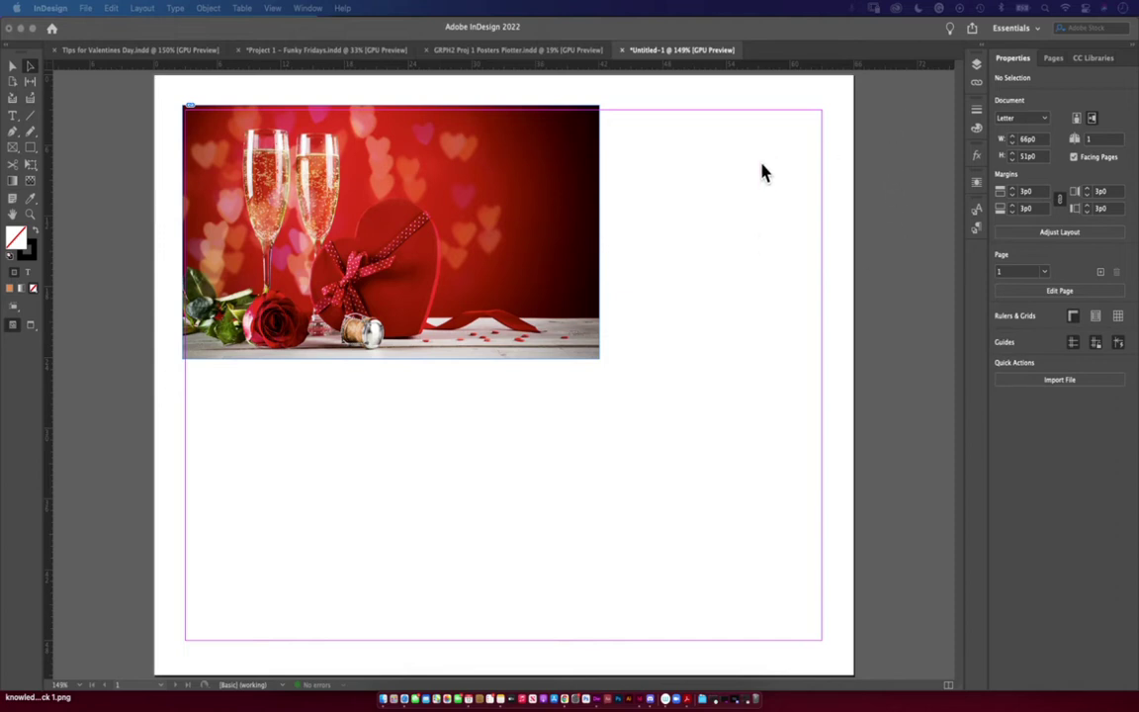
# Open the Swatches panel beside the page and save the photo's dark red R=47 G=1 B=1 as a swatch.
pyautogui.press('F5')
pyautogui.moveTo(661, 116); pyautogui.dragTo(764, 141)
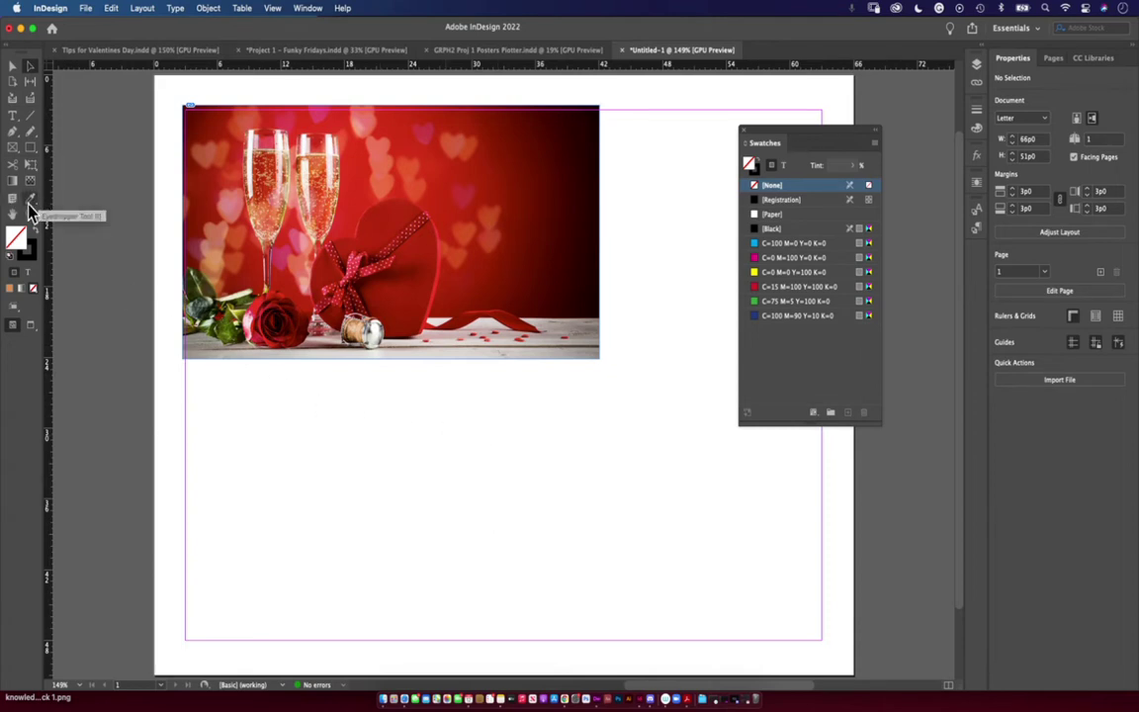
pyautogui.click(30, 204)
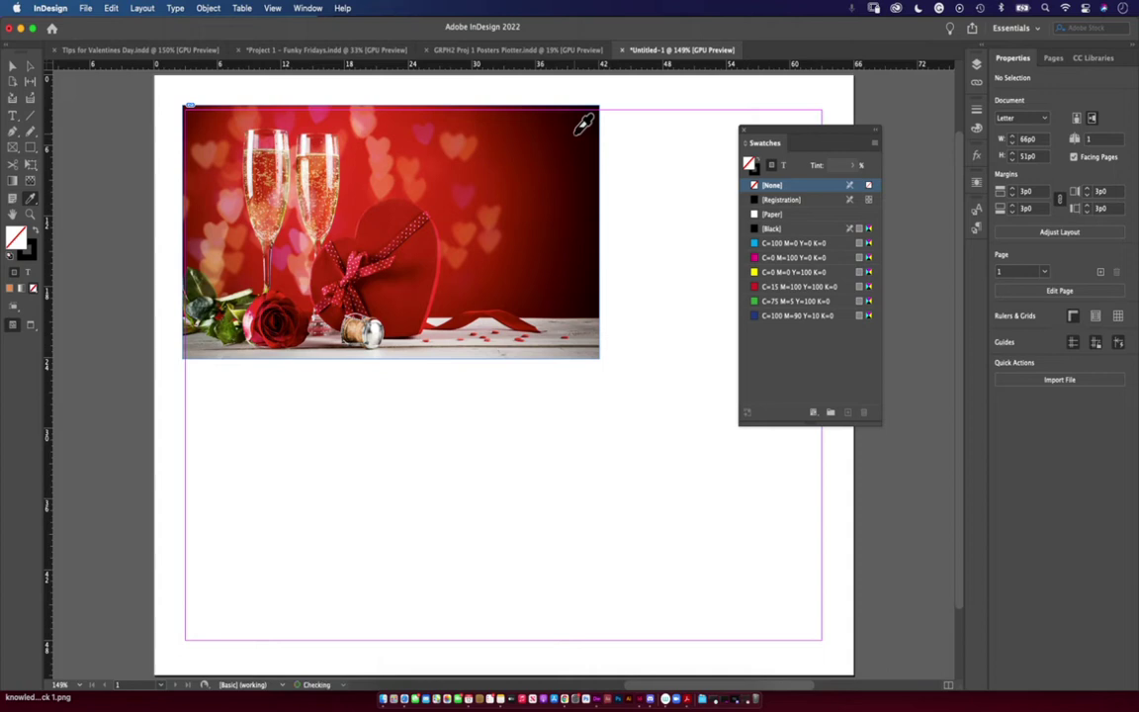
pyautogui.click(565, 124)
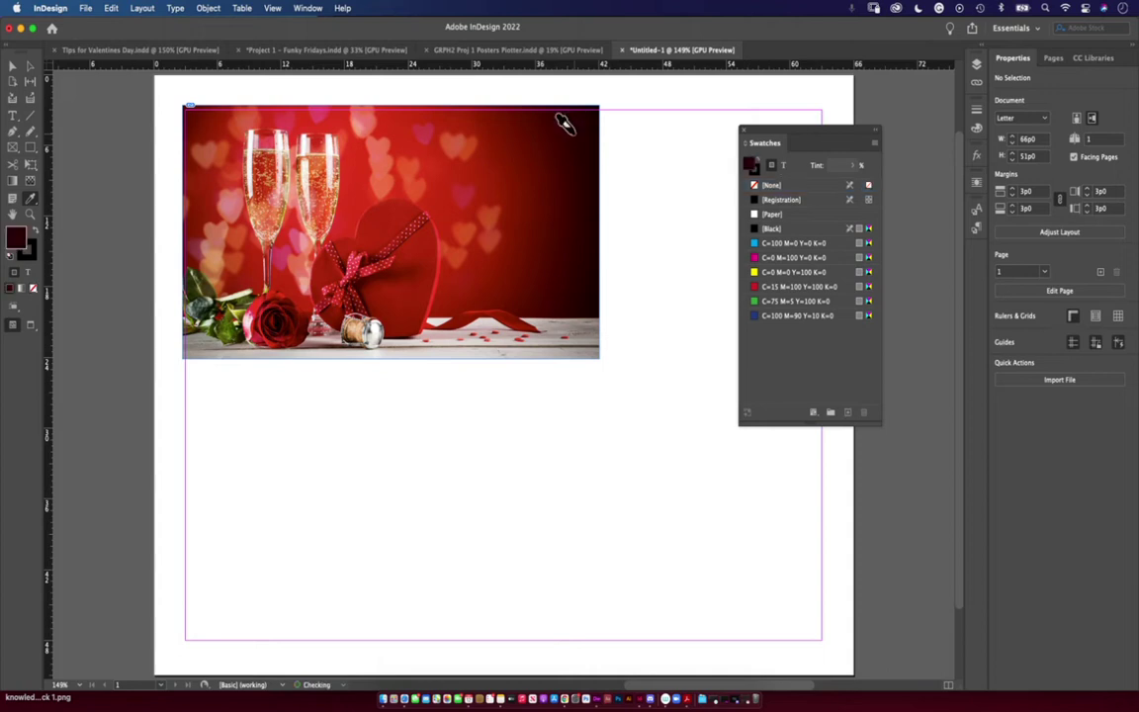
pyautogui.click(846, 413)
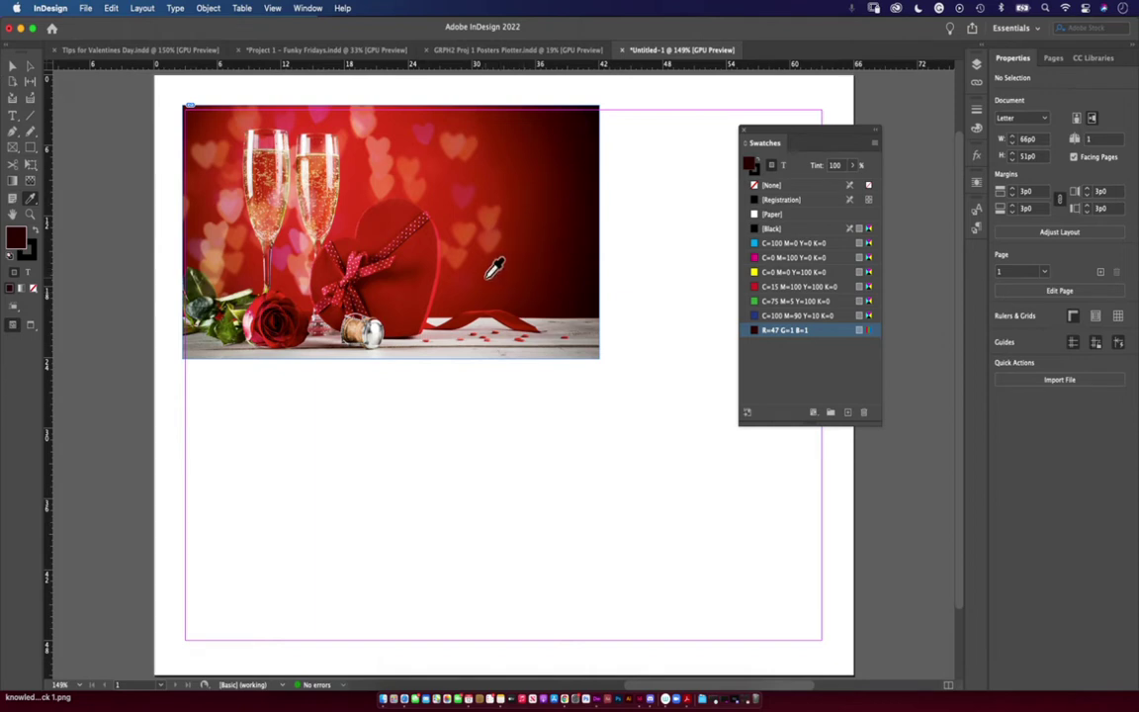
# Sample and save bright red R=178 G=2 B=4 and orange-red R=239 G=116 B=59 as swatches.
pyautogui.click(465, 246)
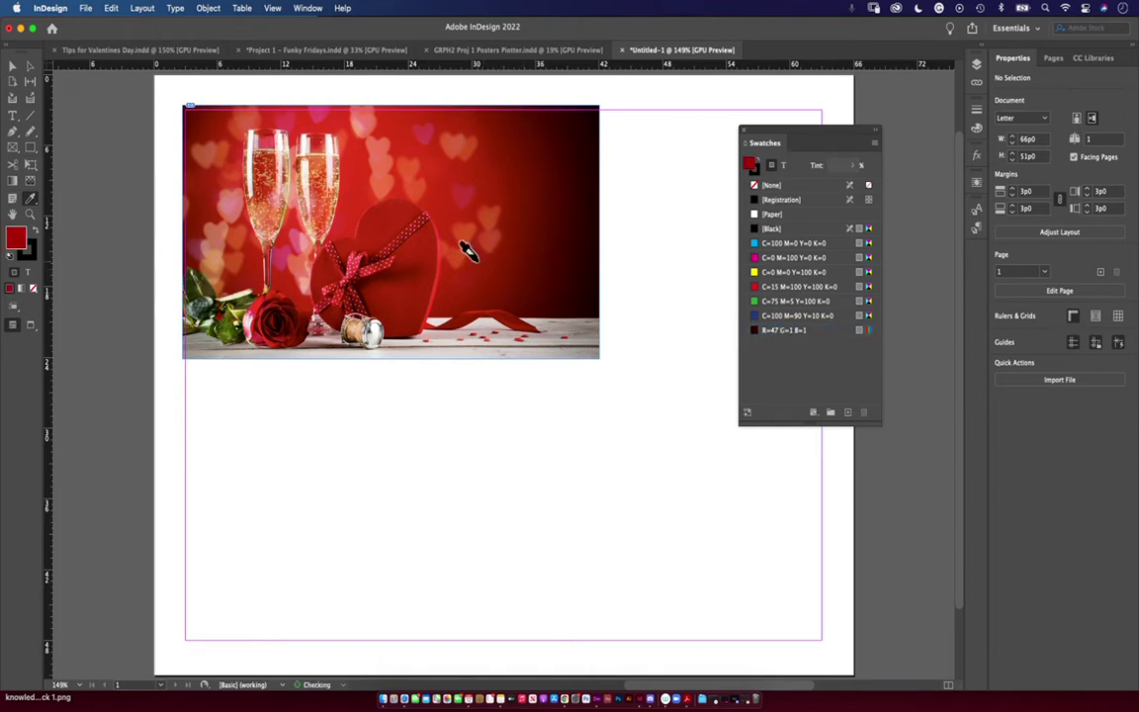
pyautogui.click(847, 413)
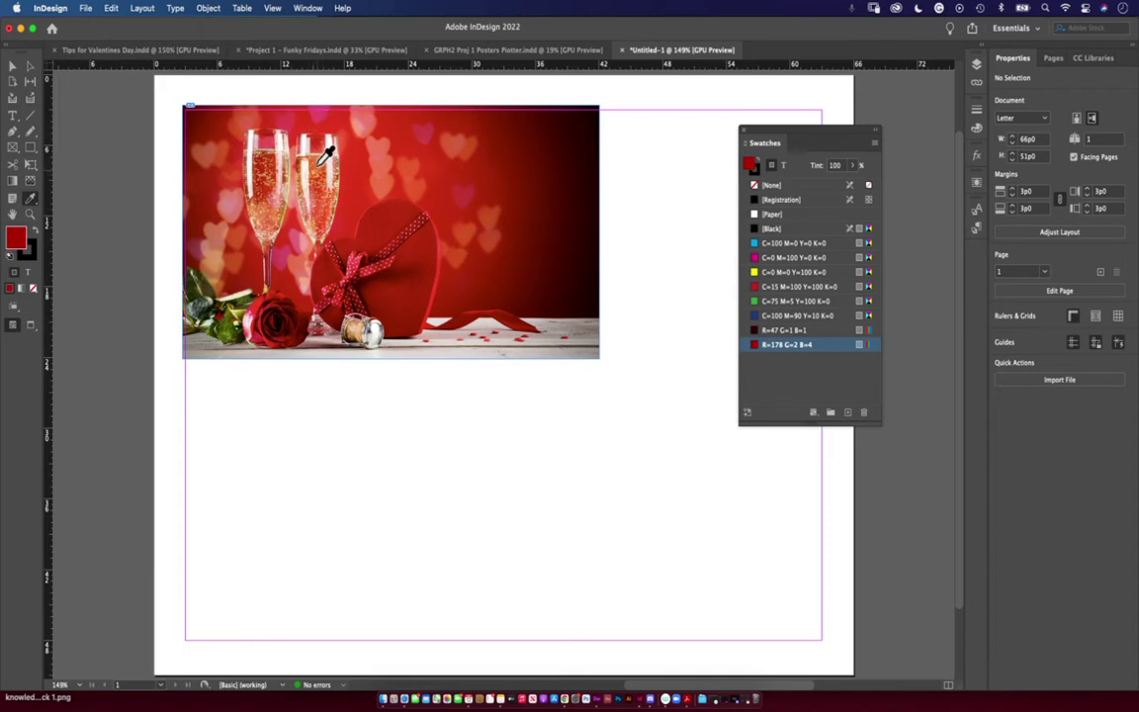
pyautogui.click(304, 158)
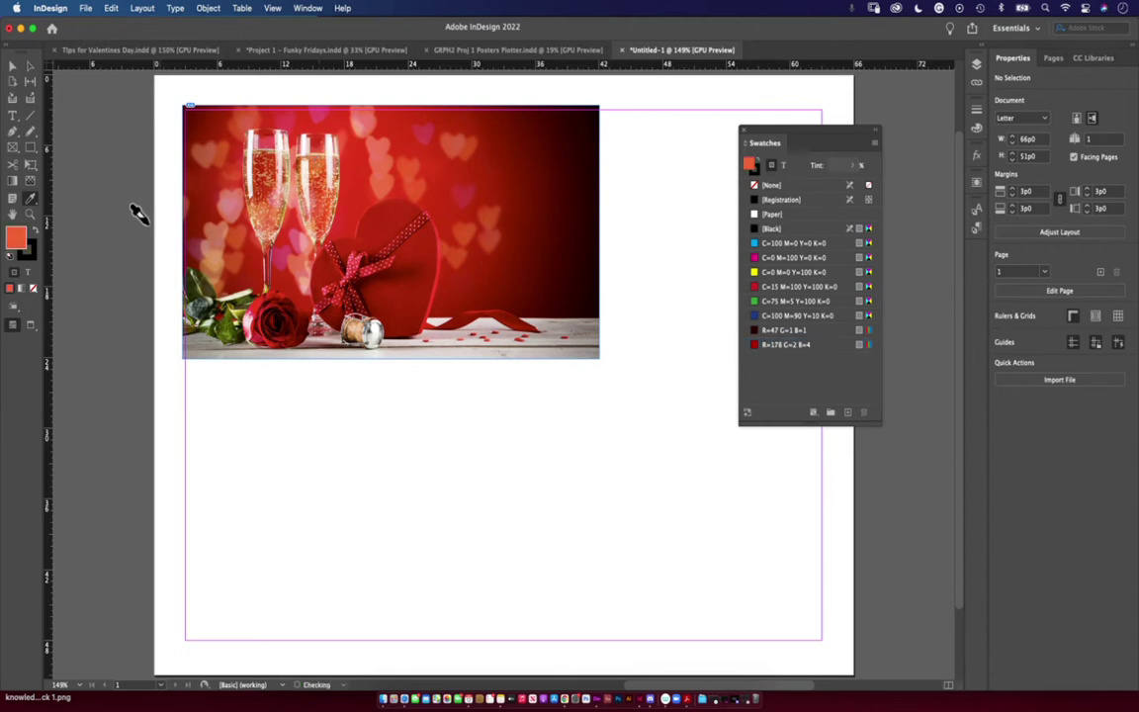
pyautogui.click(847, 412)
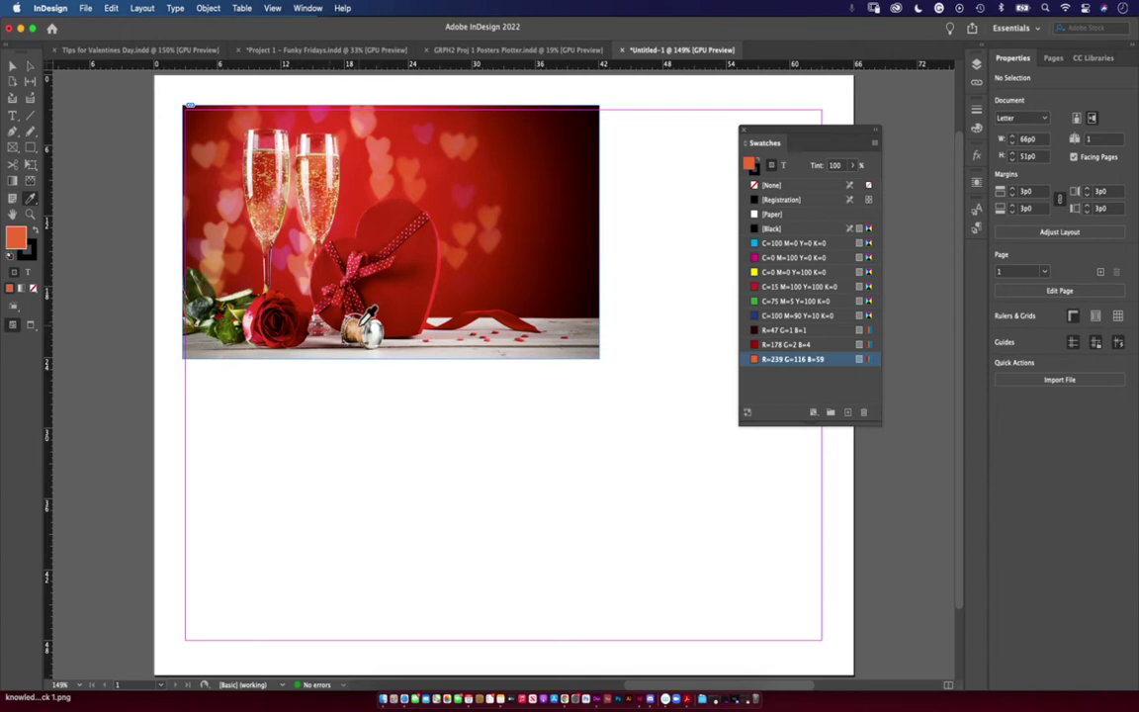
# Save peach R=240 G=195 B=162, dark green, brown and pale green R=187 G=210 B=190 as swatches.
pyautogui.click(359, 319)
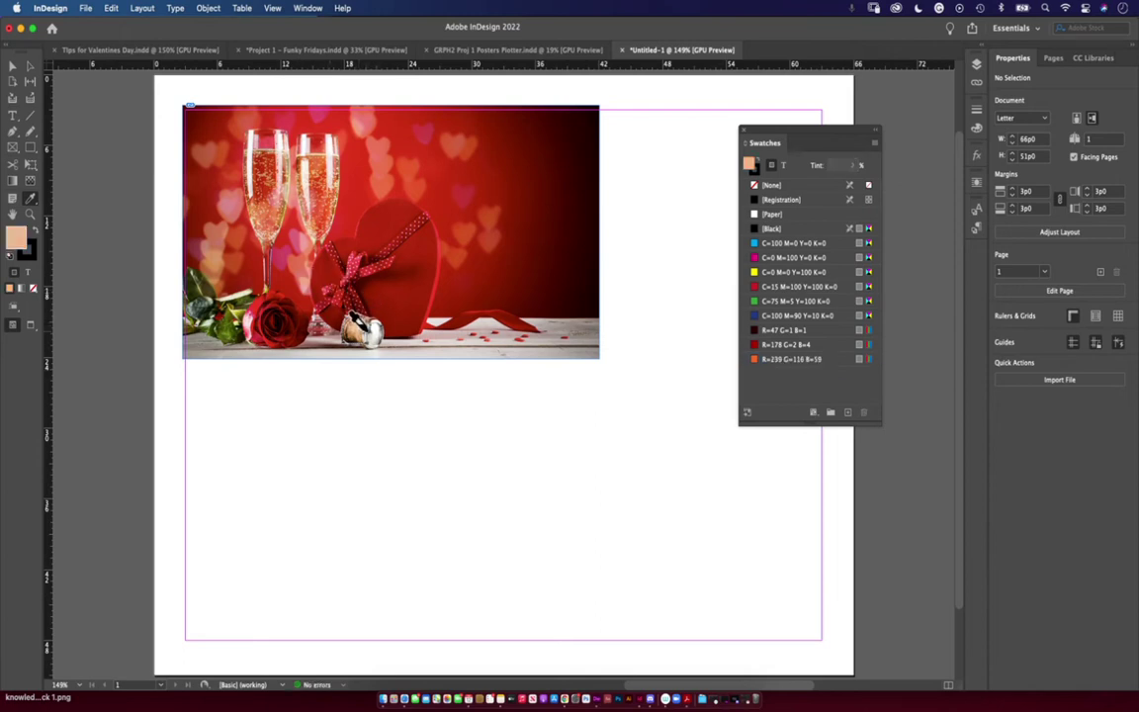
pyautogui.click(848, 414)
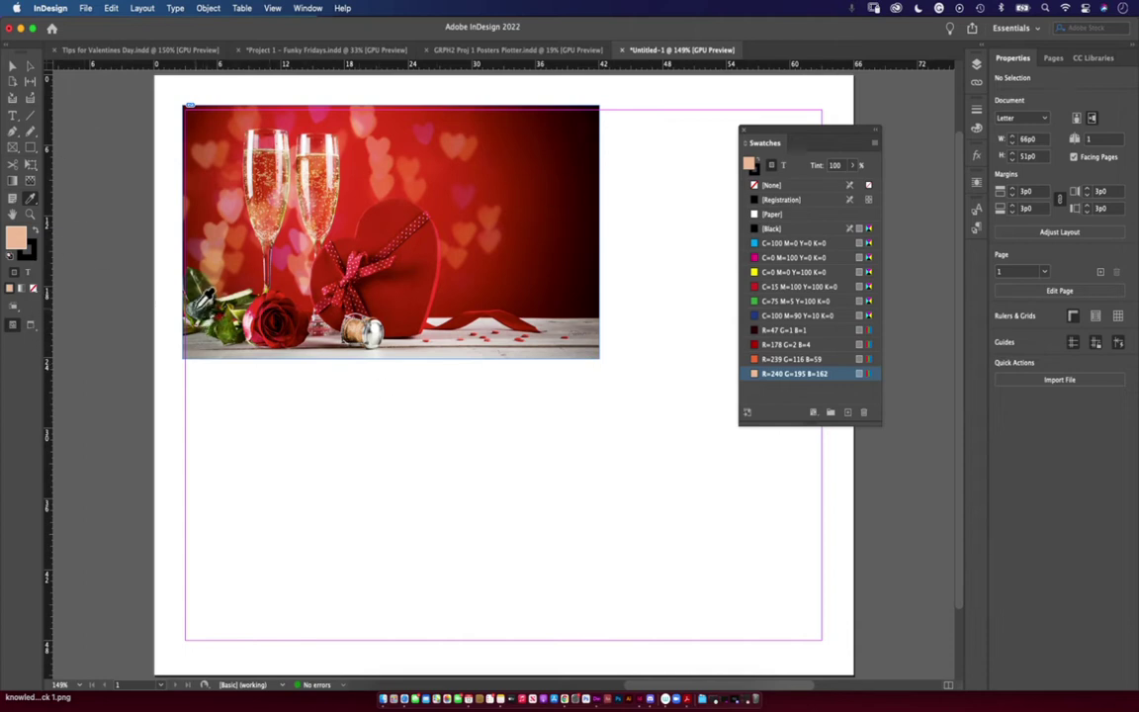
pyautogui.click(188, 271)
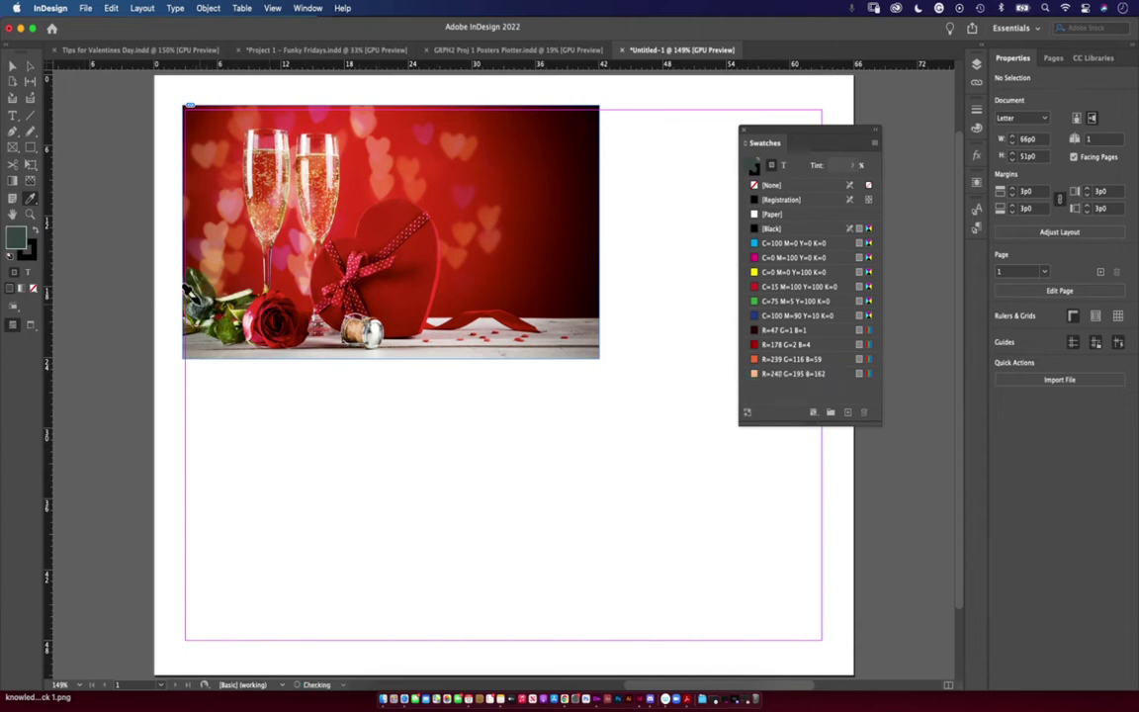
pyautogui.click(847, 413)
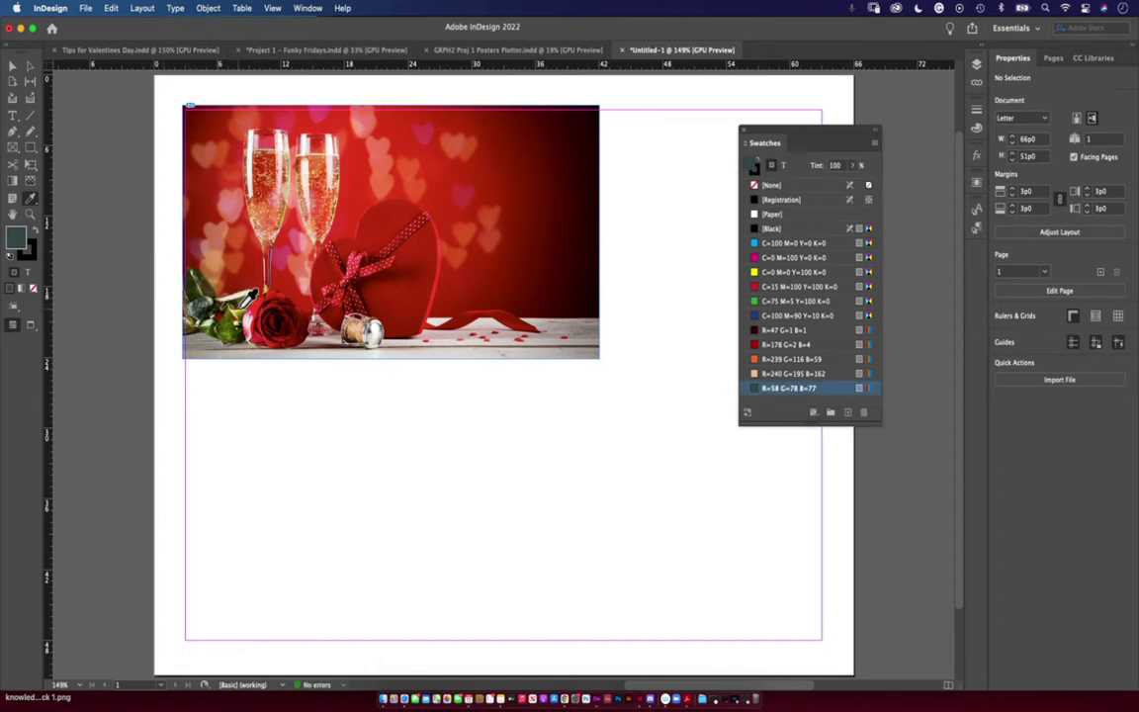
pyautogui.click(223, 299)
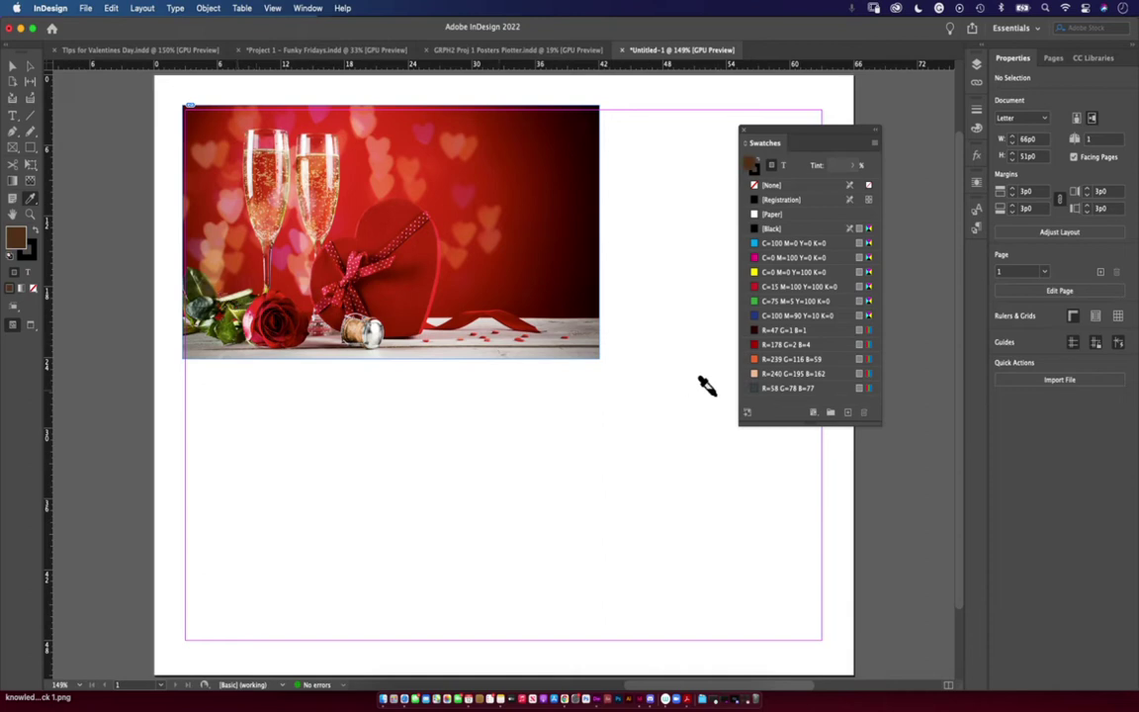
pyautogui.click(845, 413)
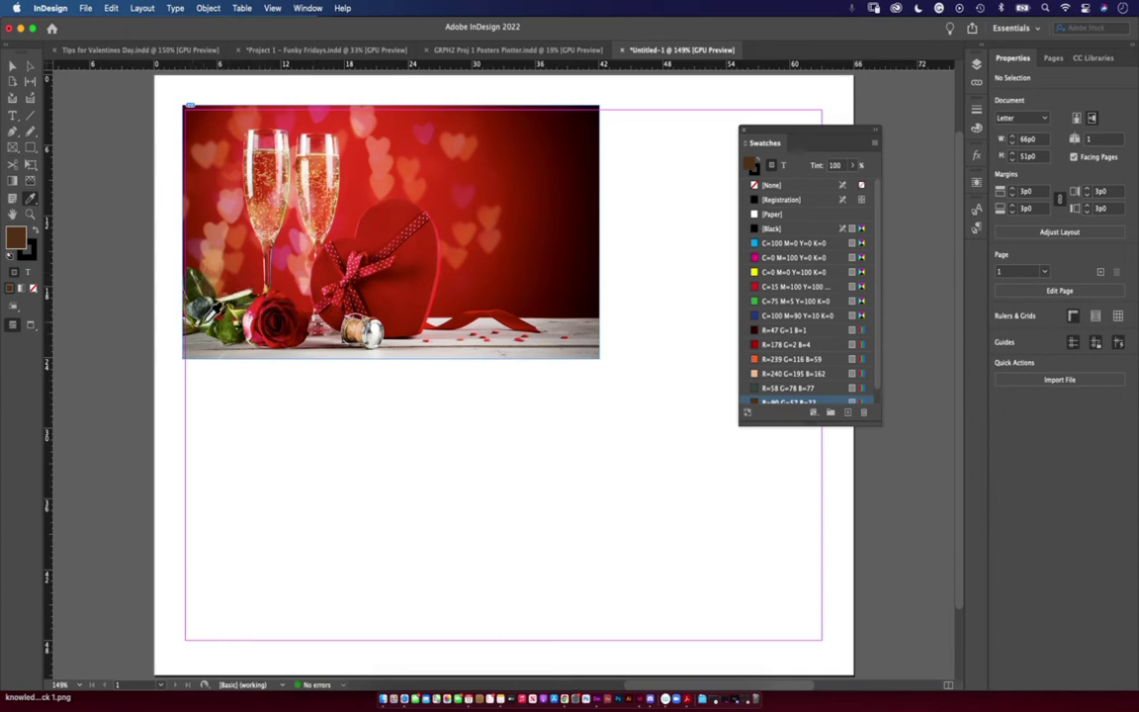
pyautogui.click(193, 311)
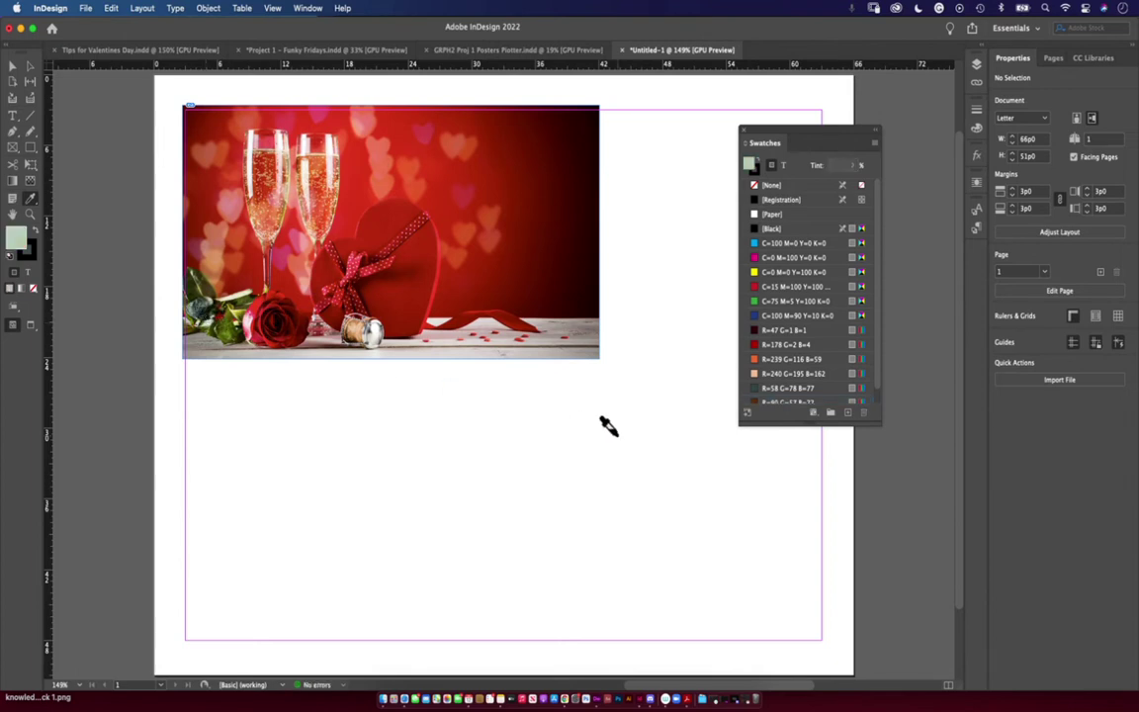
pyautogui.click(847, 413)
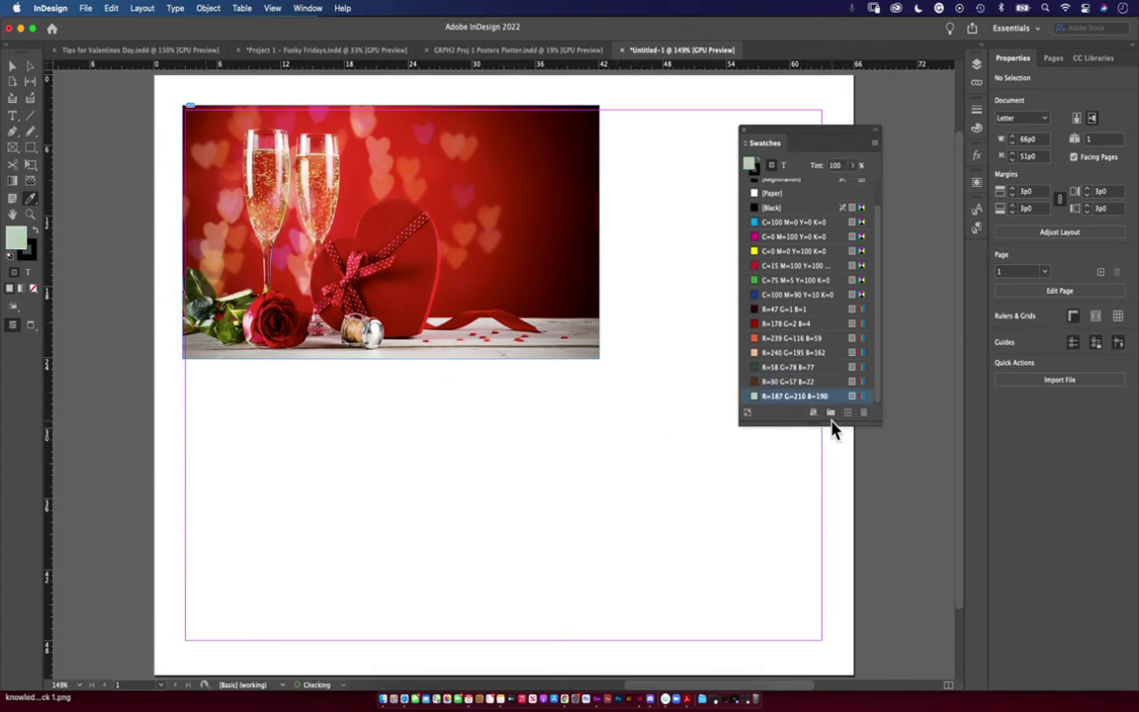
# Lengthen the Swatches panel so all the sampled swatches are visible at once.
pyautogui.moveTo(836, 431); pyautogui.dragTo(836, 461)
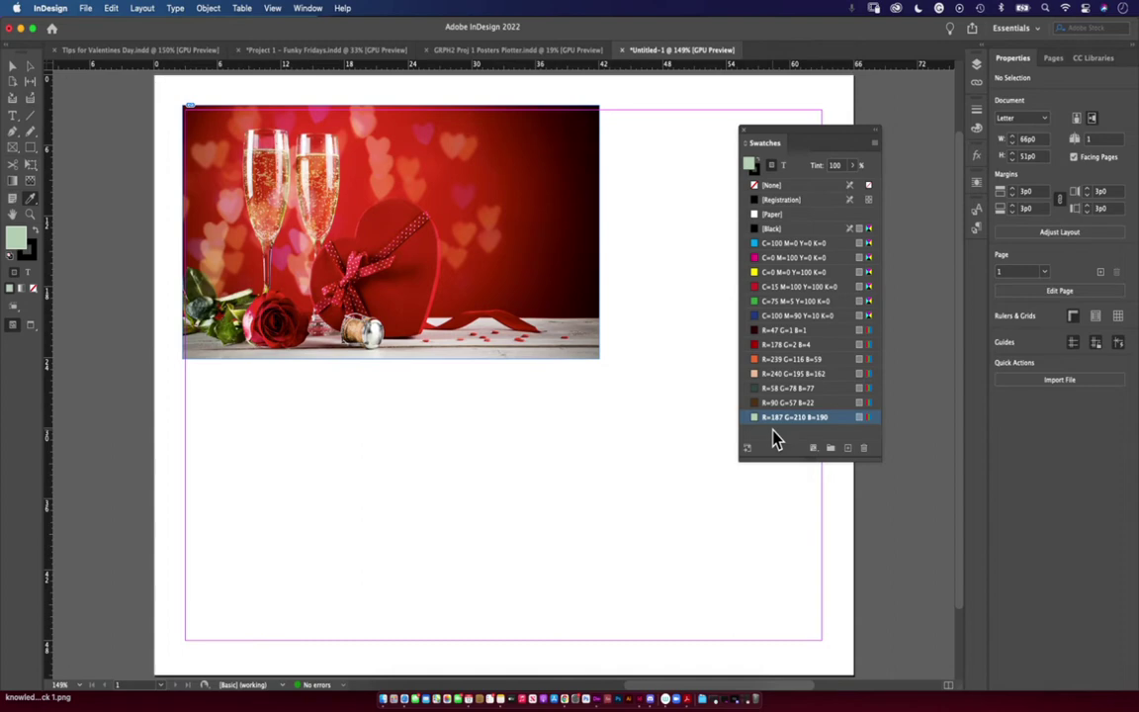
pyautogui.scroll(3, 490, 338)
pyautogui.hscroll(4, 490, 338)
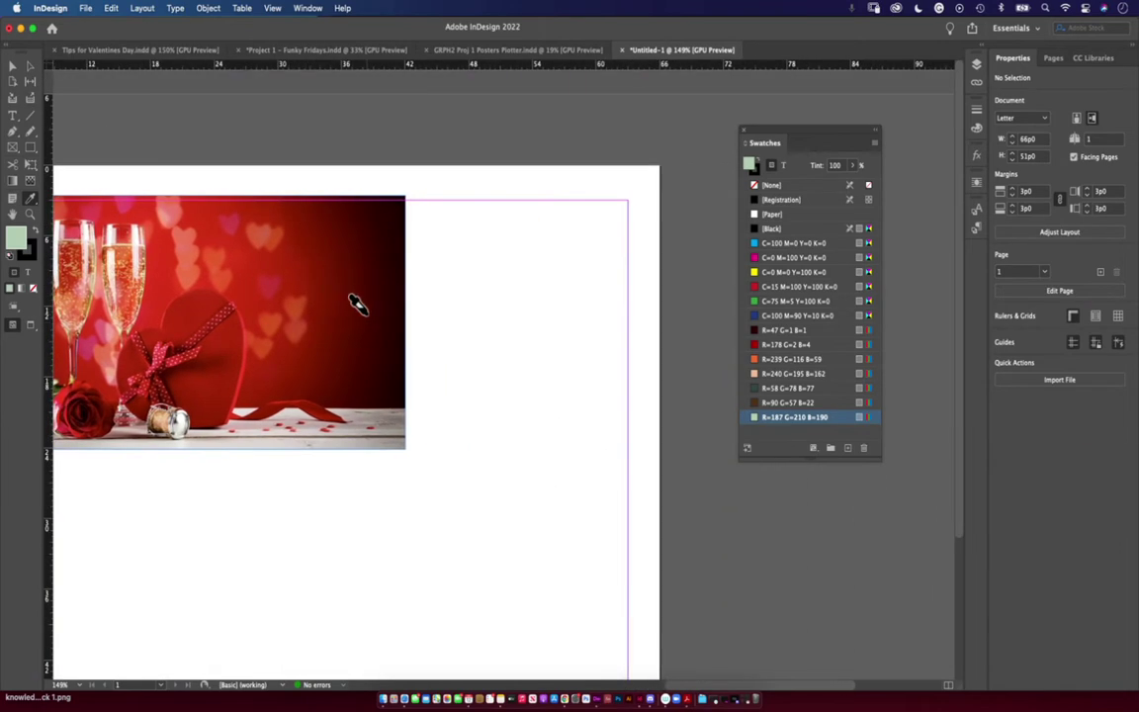
# Scroll the page back and select the champagne photo frame with the Selection Tool.
pyautogui.scroll(-1, 358, 307)
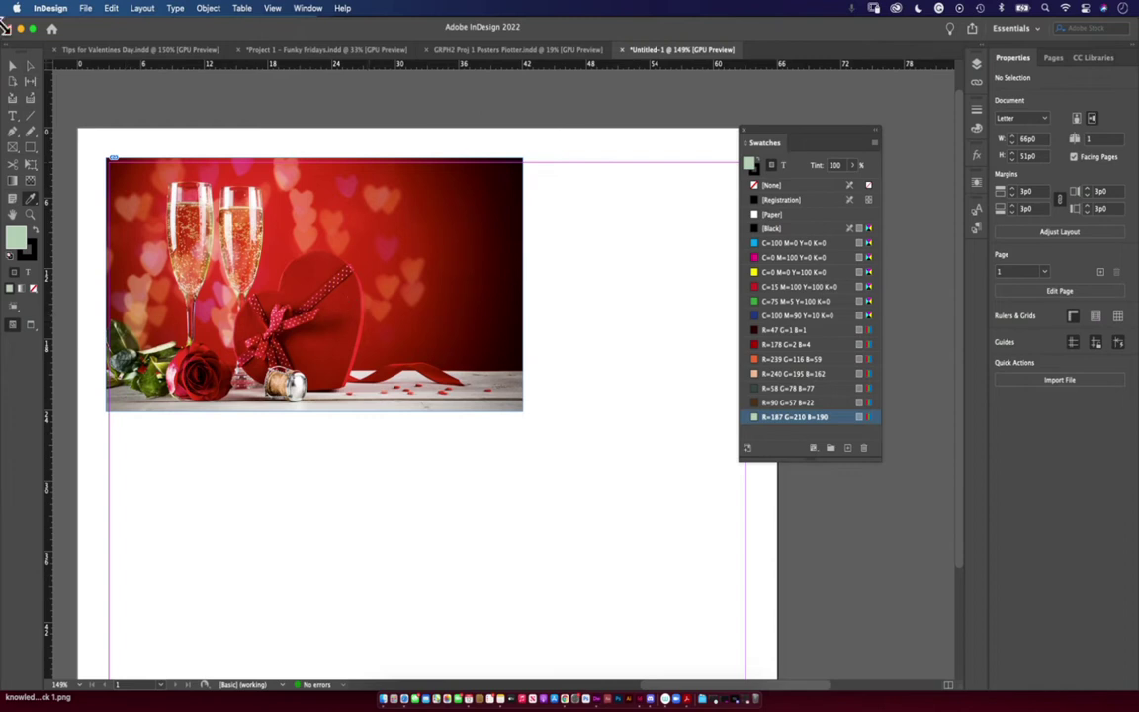
pyautogui.click(28, 67)
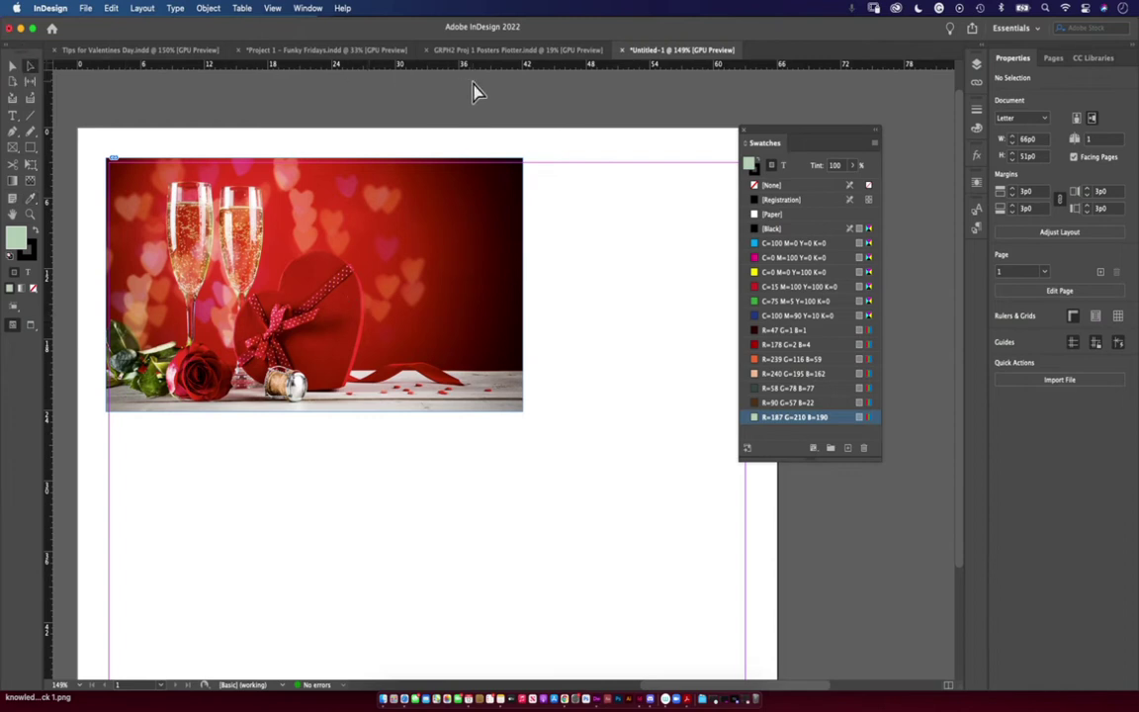
pyautogui.click(12, 69)
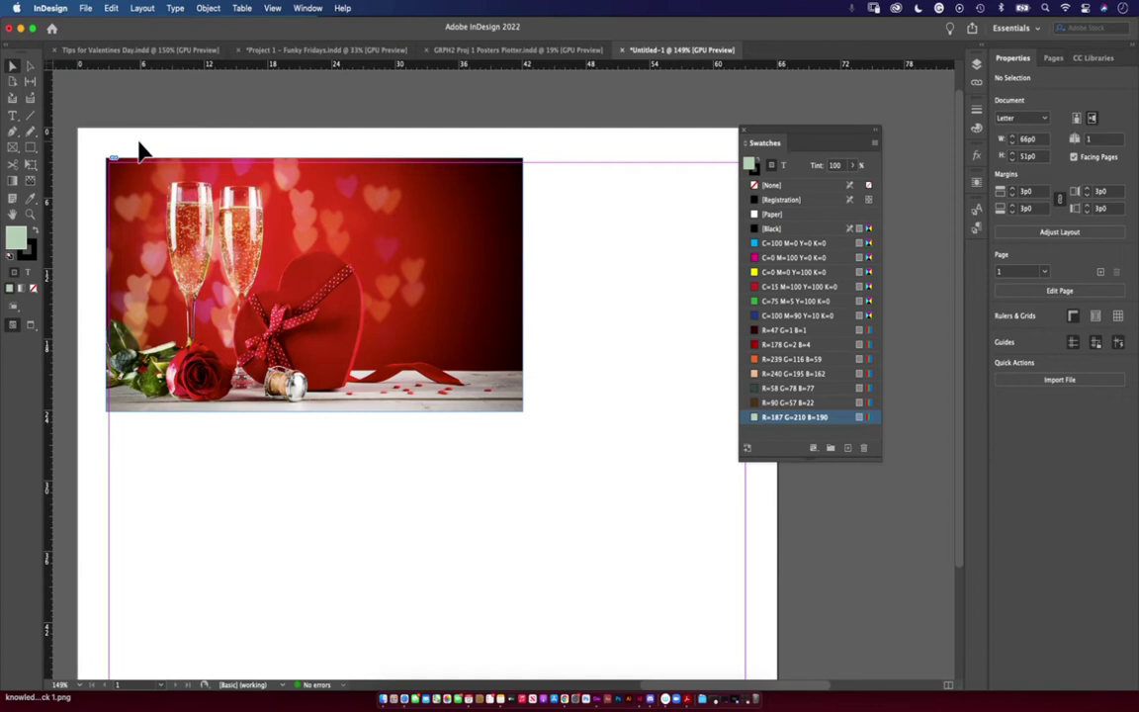
pyautogui.click(326, 237)
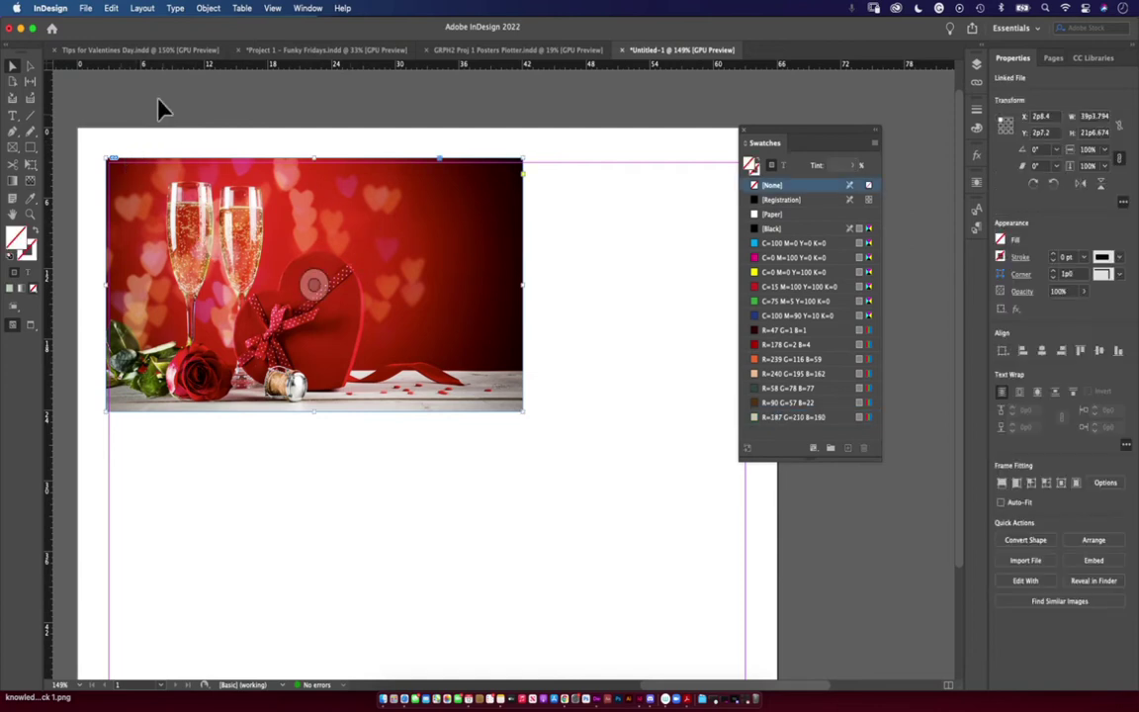
# Run Object > Extract from Image > Color Themes on the selected champagne photo.
pyautogui.click(208, 8)
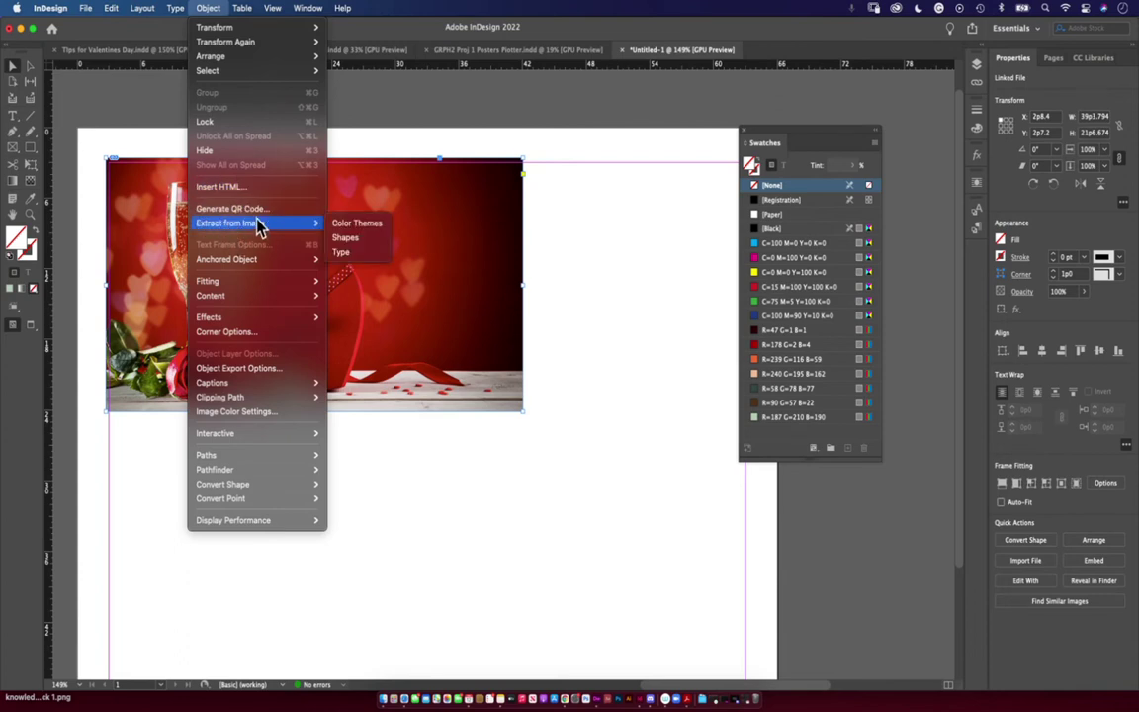
pyautogui.moveTo(216, 231)
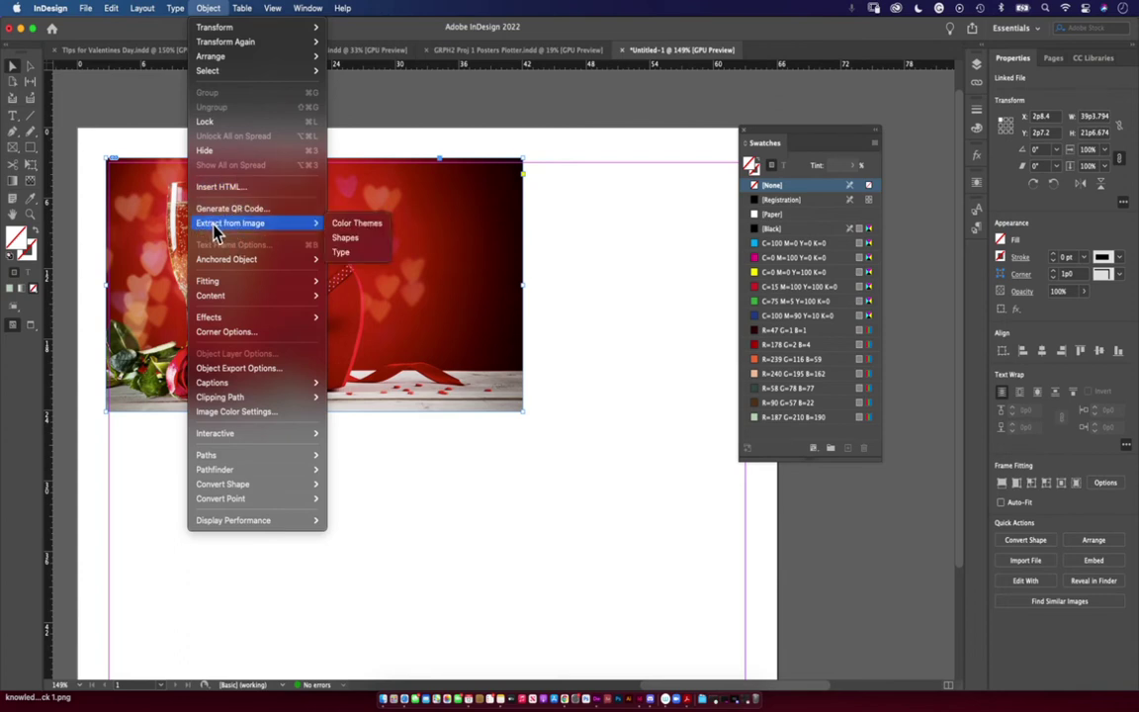
pyautogui.click(358, 226)
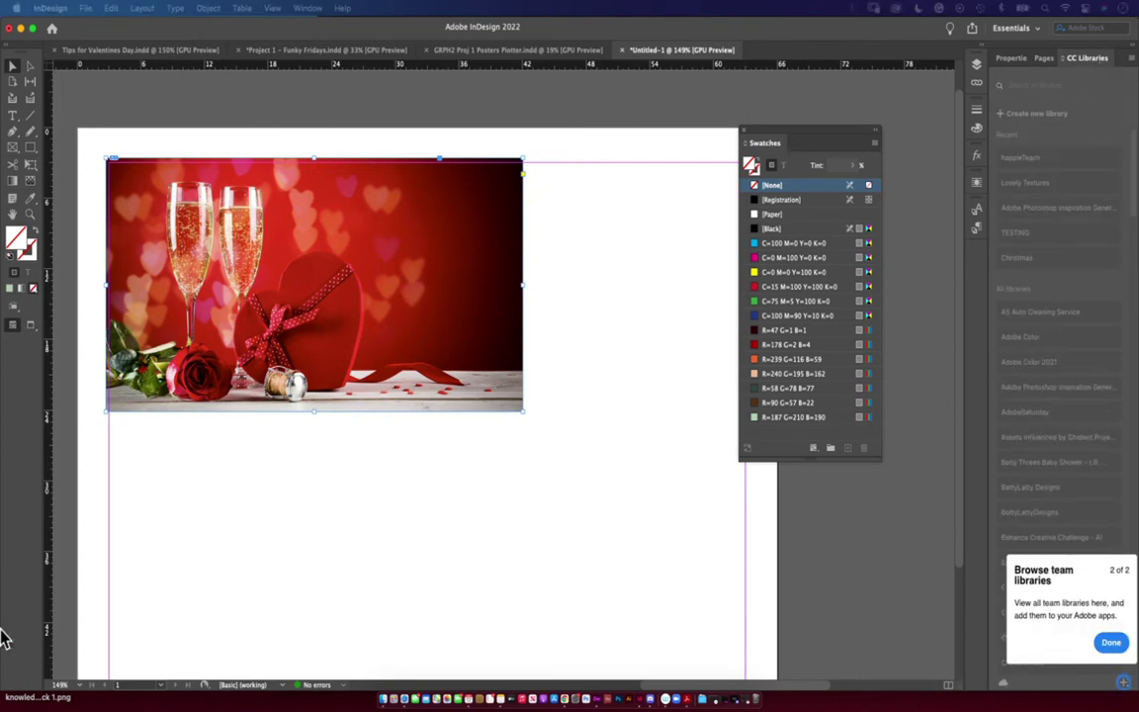
# Move the Extract from Image window into view and dismiss the feature tour popups.
pyautogui.moveTo(0, 84); pyautogui.dragTo(679, 115)
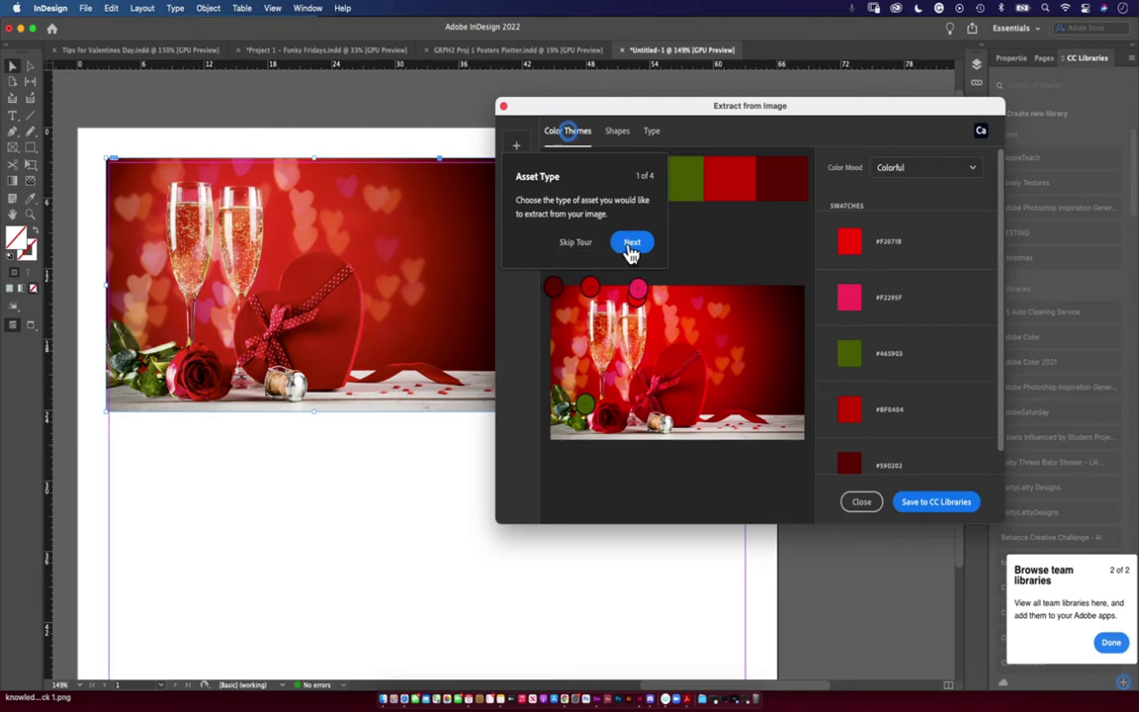
pyautogui.click(631, 244)
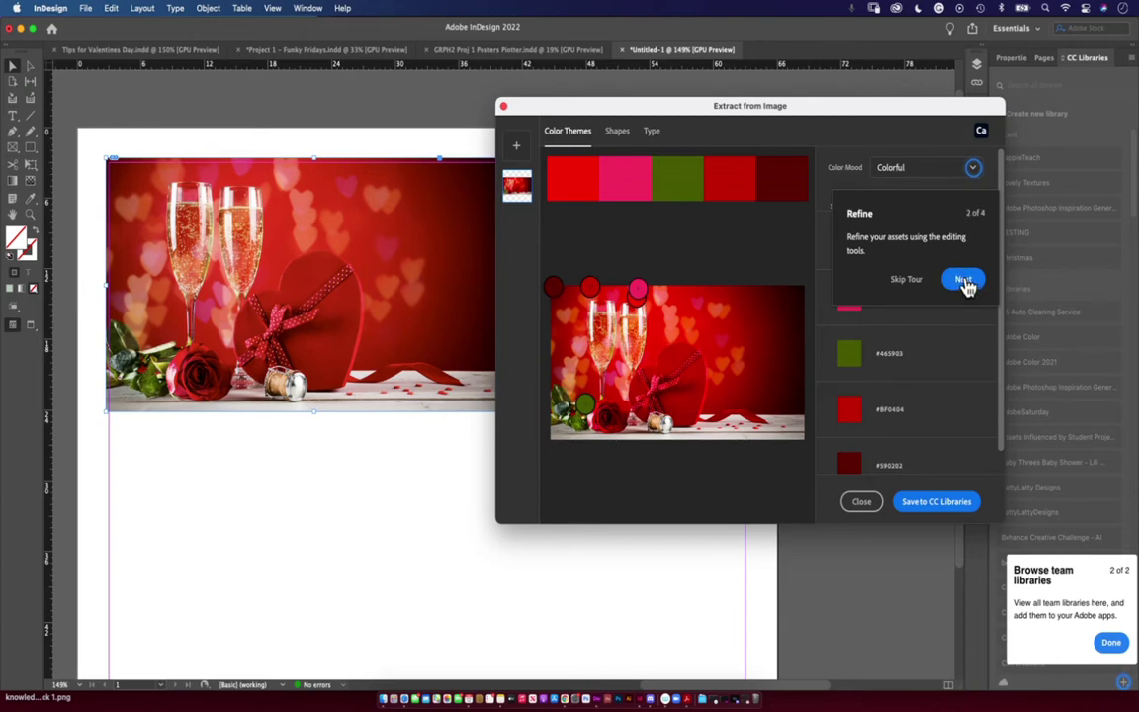
pyautogui.click(959, 284)
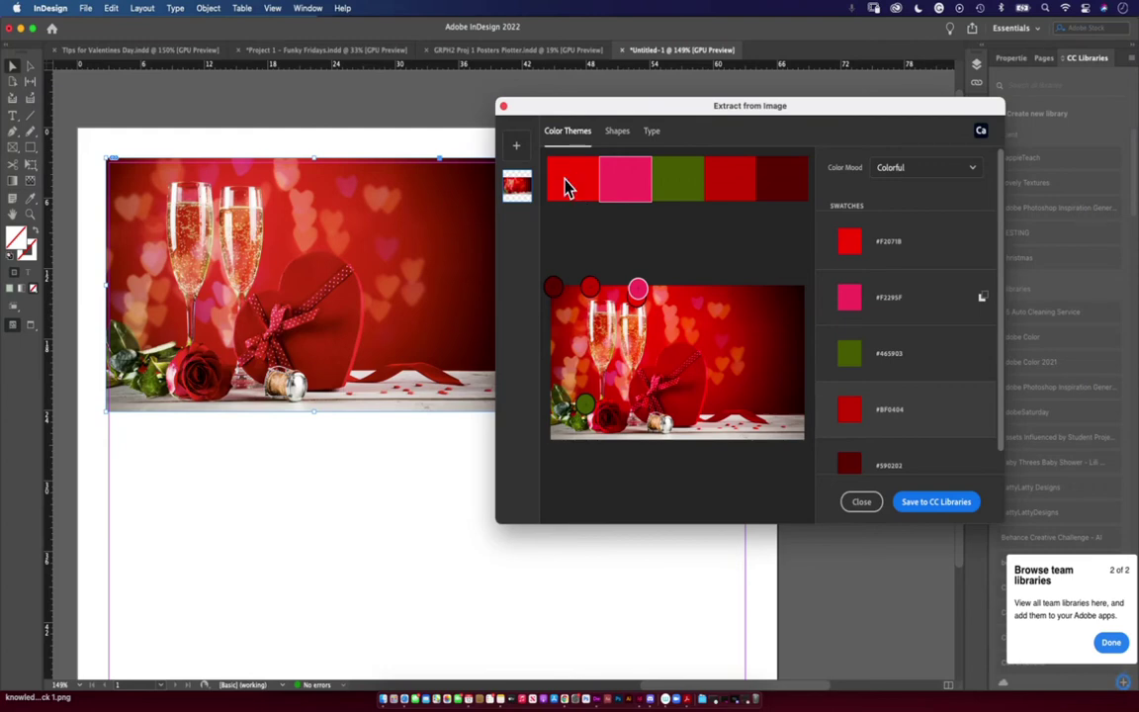
pyautogui.click(569, 188)
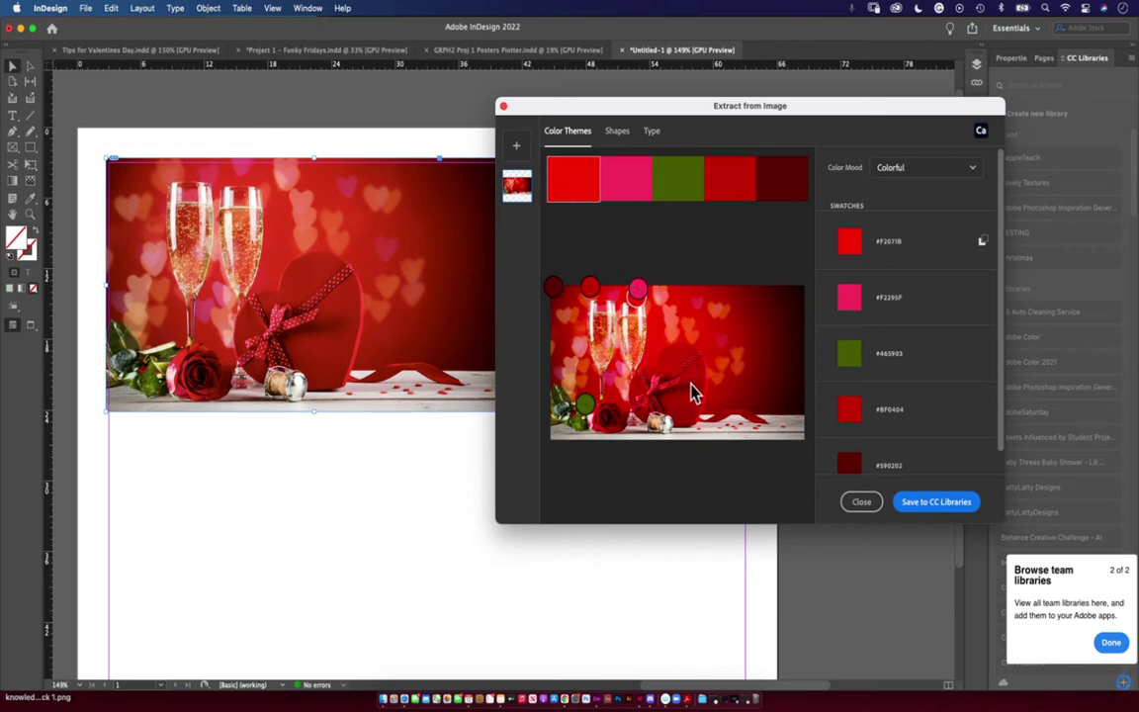
# Resample the theme's first colour from the heart-shaped box, turning #F2071B into #A10101.
pyautogui.moveTo(689, 384); pyautogui.dragTo(682, 384)
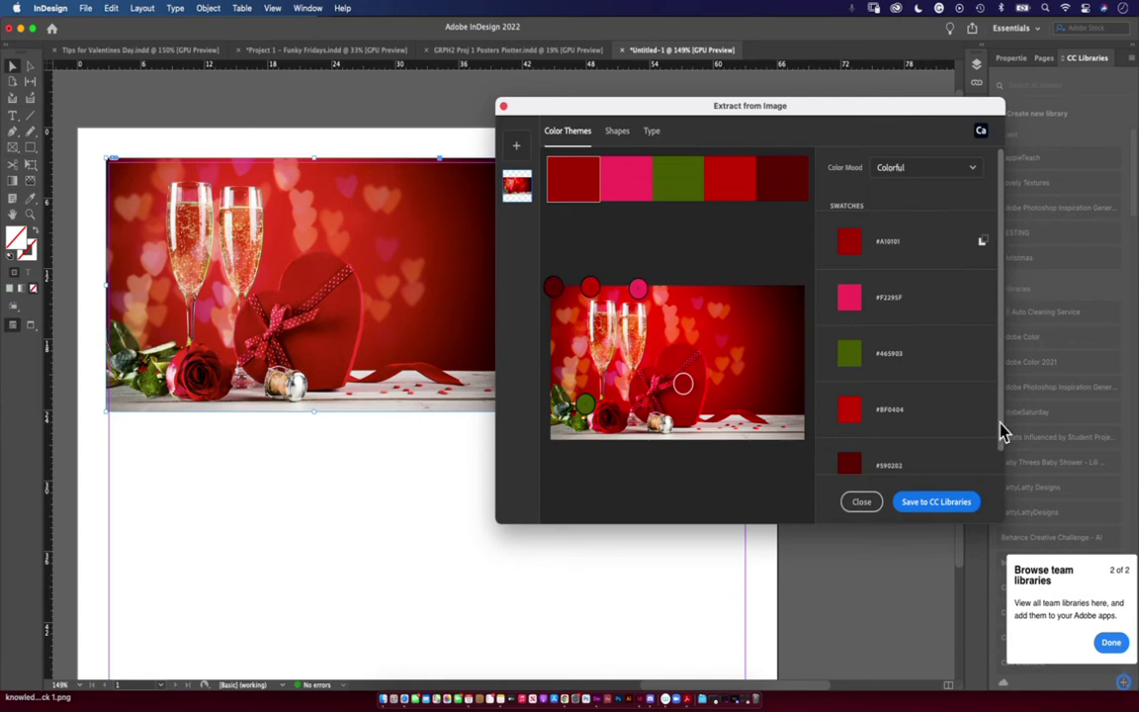
pyautogui.scroll(-1, 1002, 430)
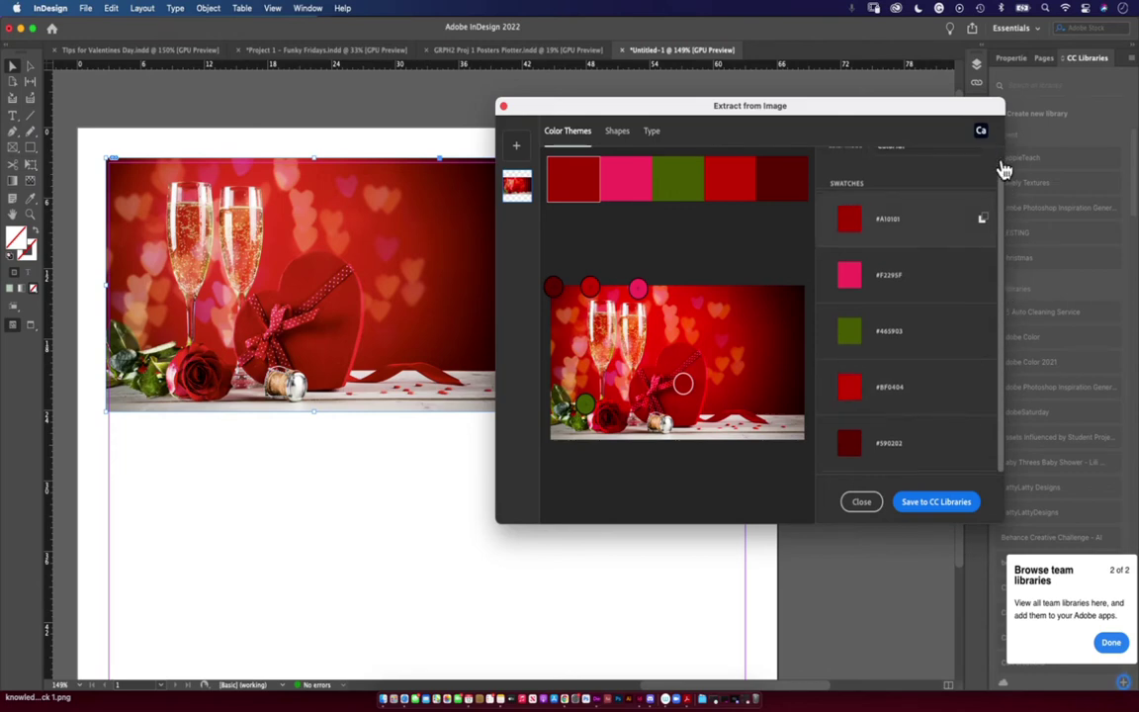
pyautogui.scroll(1, 1002, 168)
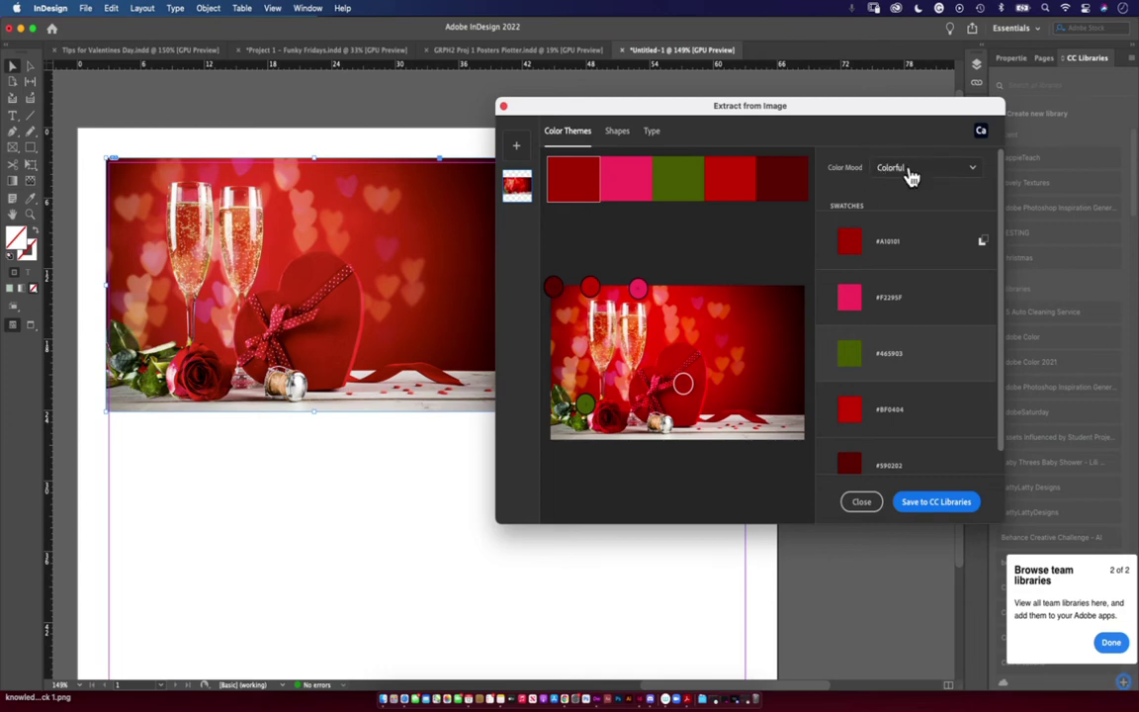
pyautogui.click(972, 173)
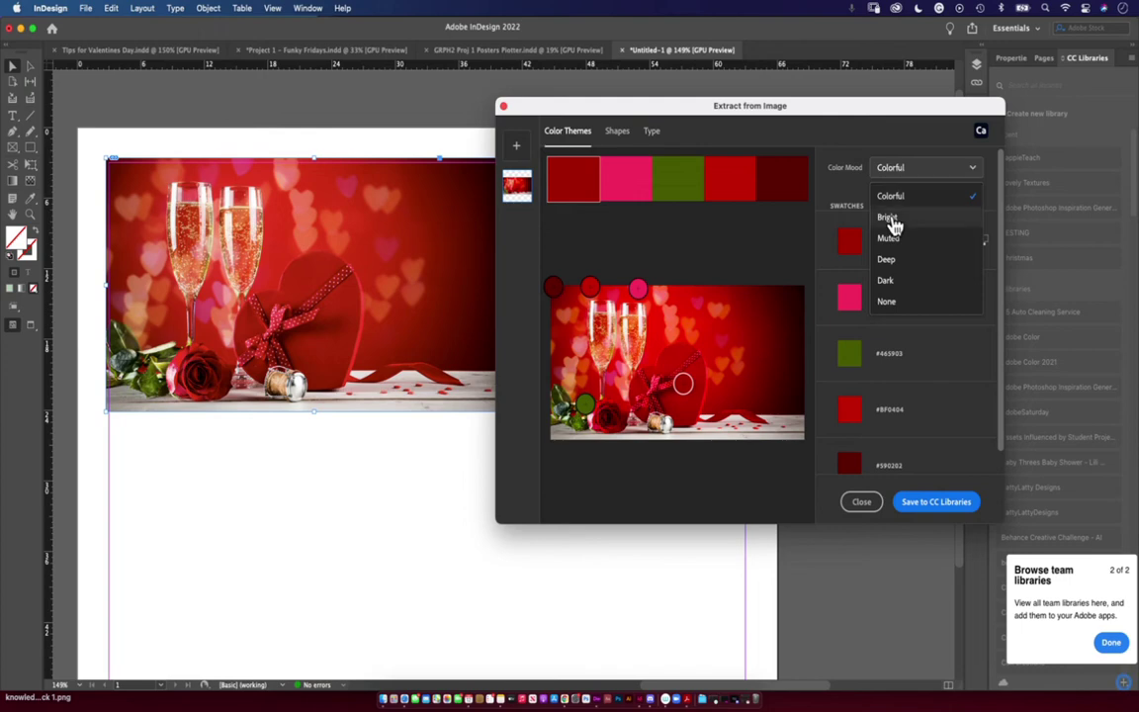
# Try the Bright and Muted colour moods, then settle on Deep, led by green #465903.
pyautogui.click(891, 221)
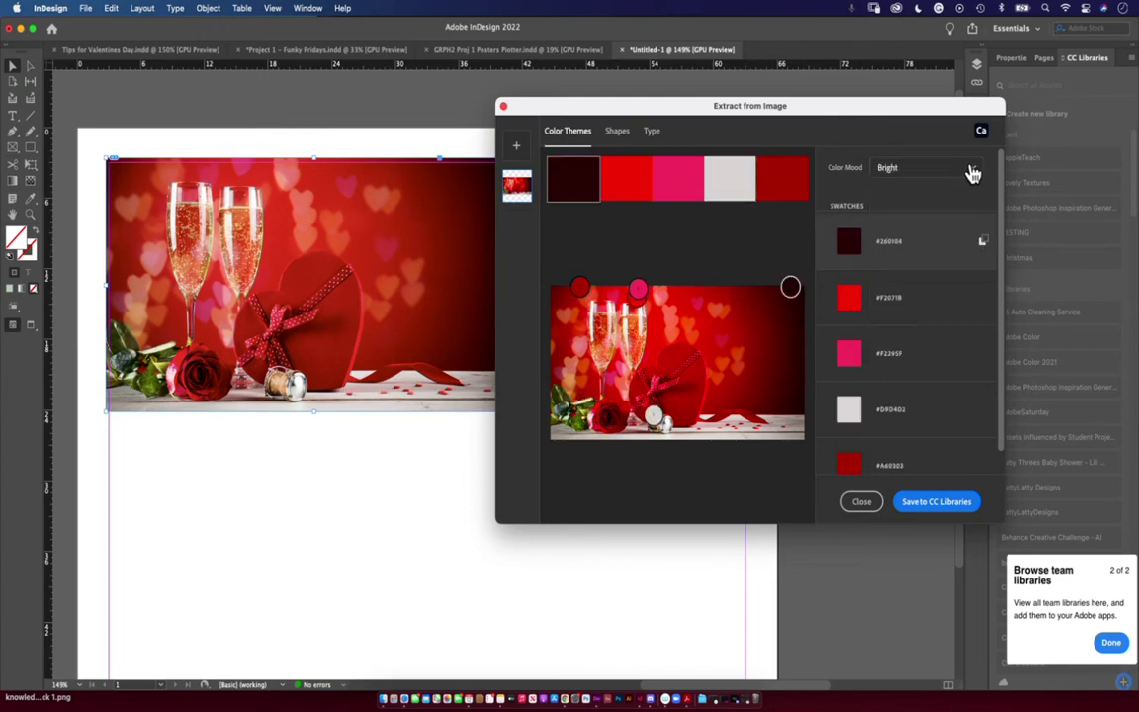
pyautogui.click(971, 170)
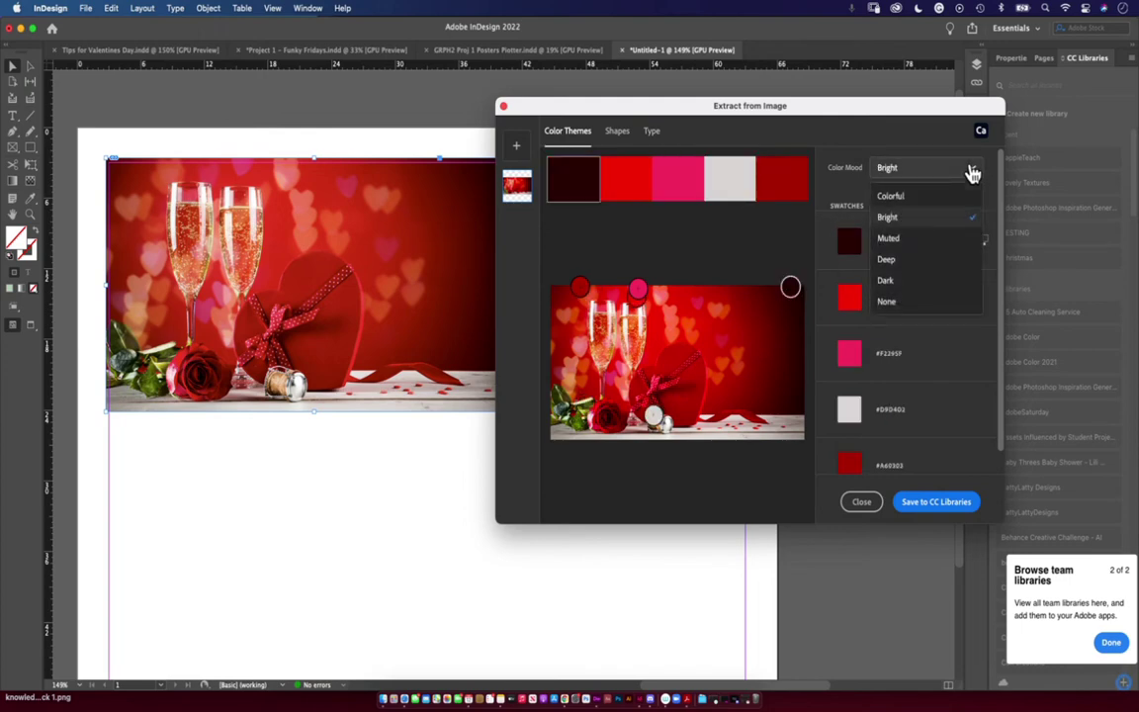
pyautogui.click(893, 240)
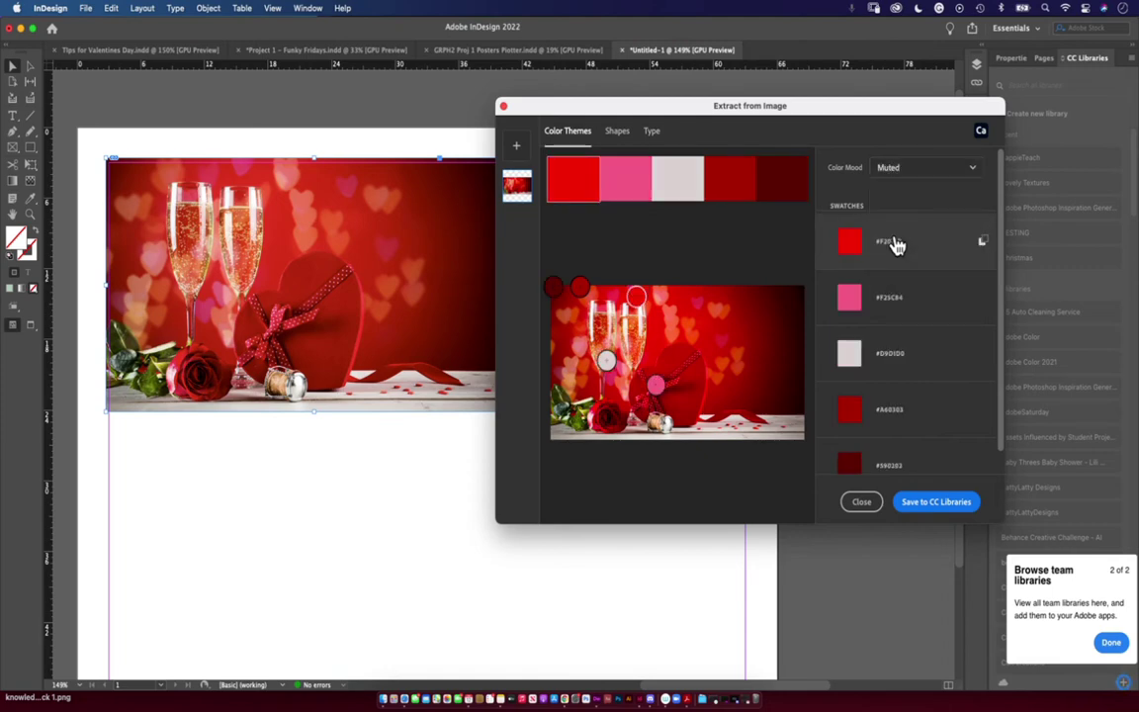
pyautogui.click(973, 170)
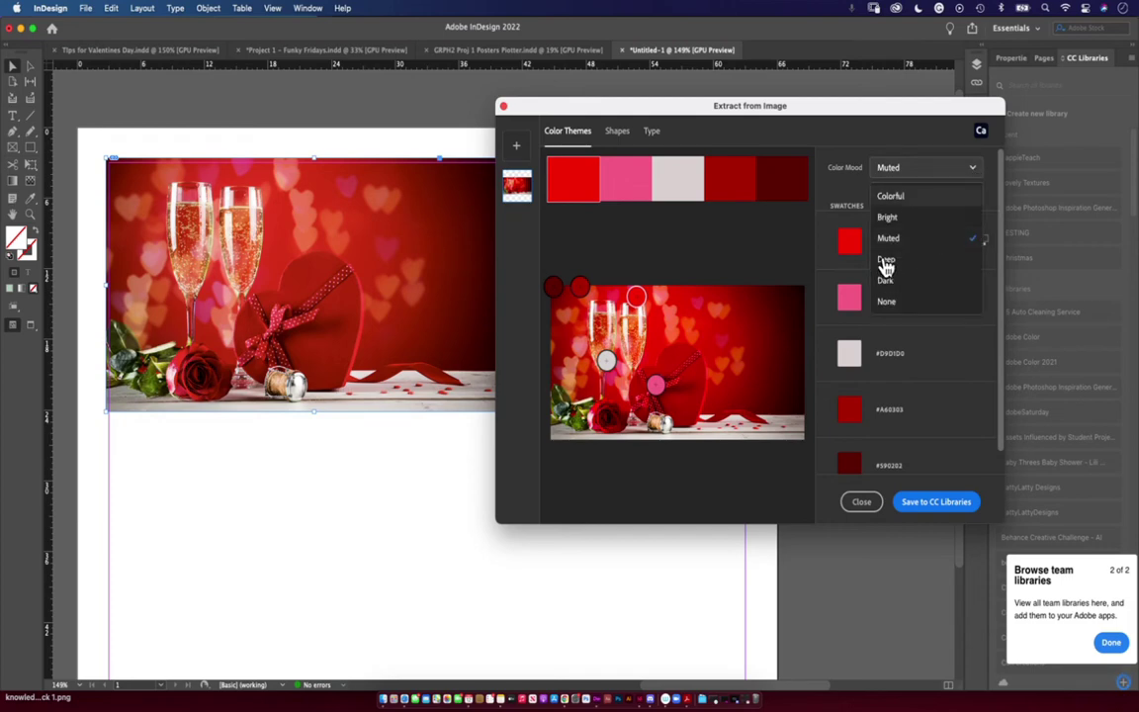
pyautogui.click(886, 262)
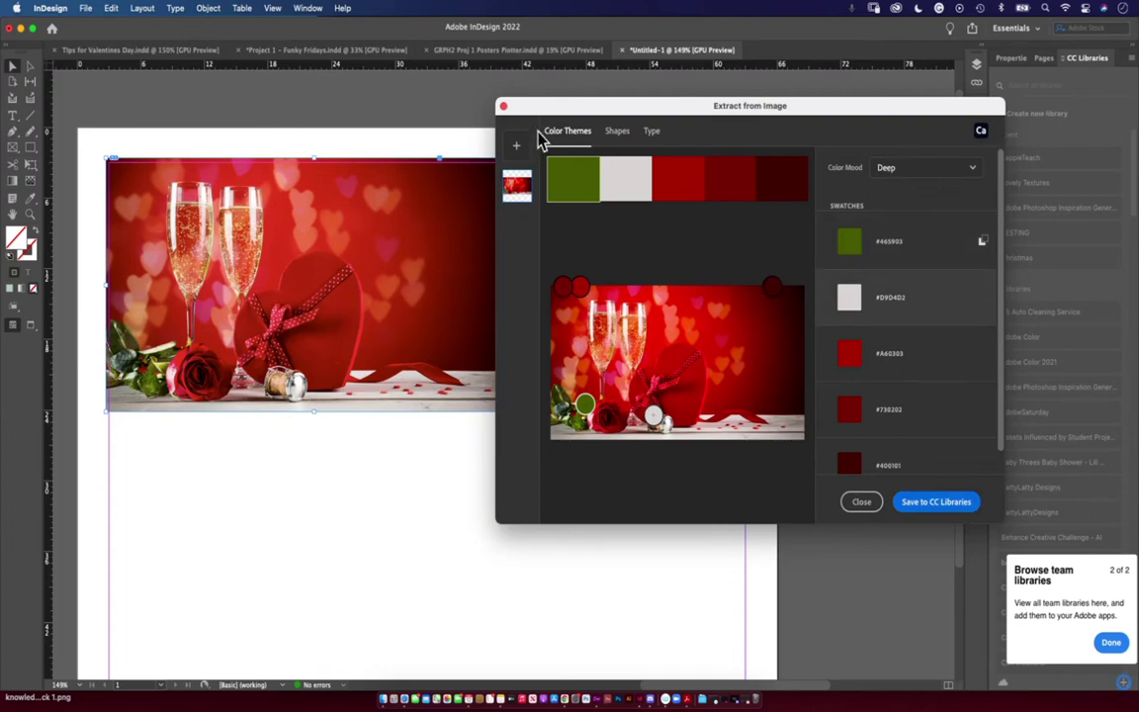
pyautogui.scroll(-1, 609, 145)
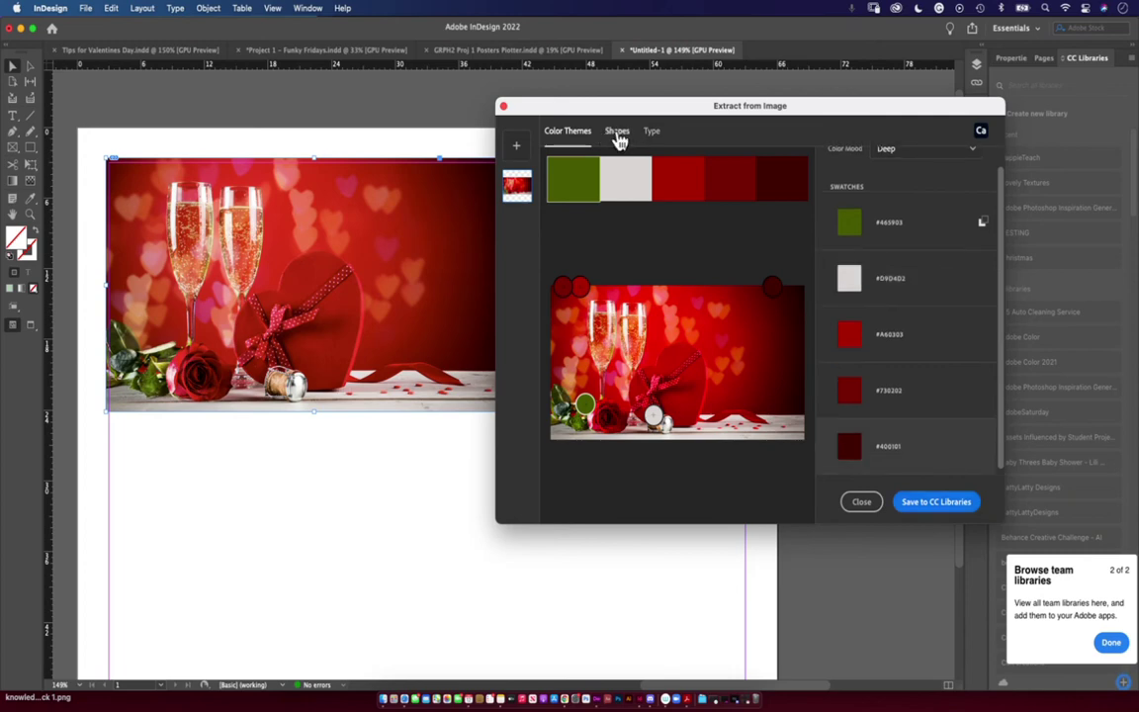
pyautogui.click(617, 135)
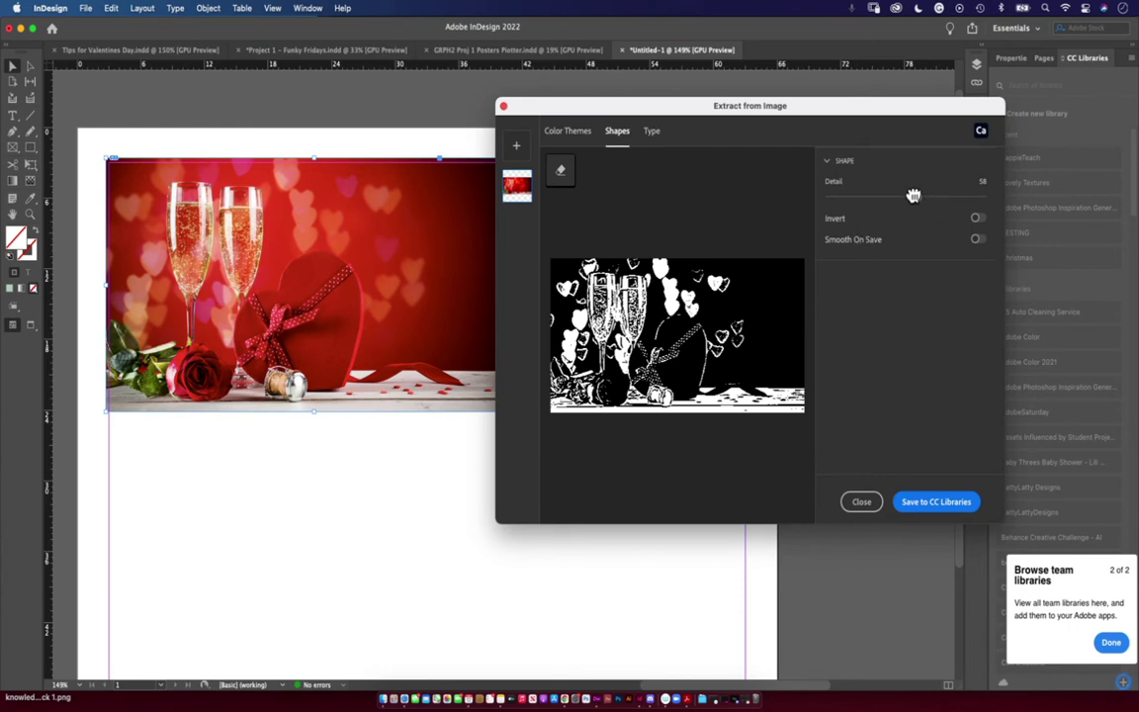
# Raise shape Detail, turn on Invert for black lines on white, and set Detail to 45.
pyautogui.moveTo(914, 196); pyautogui.dragTo(947, 196)
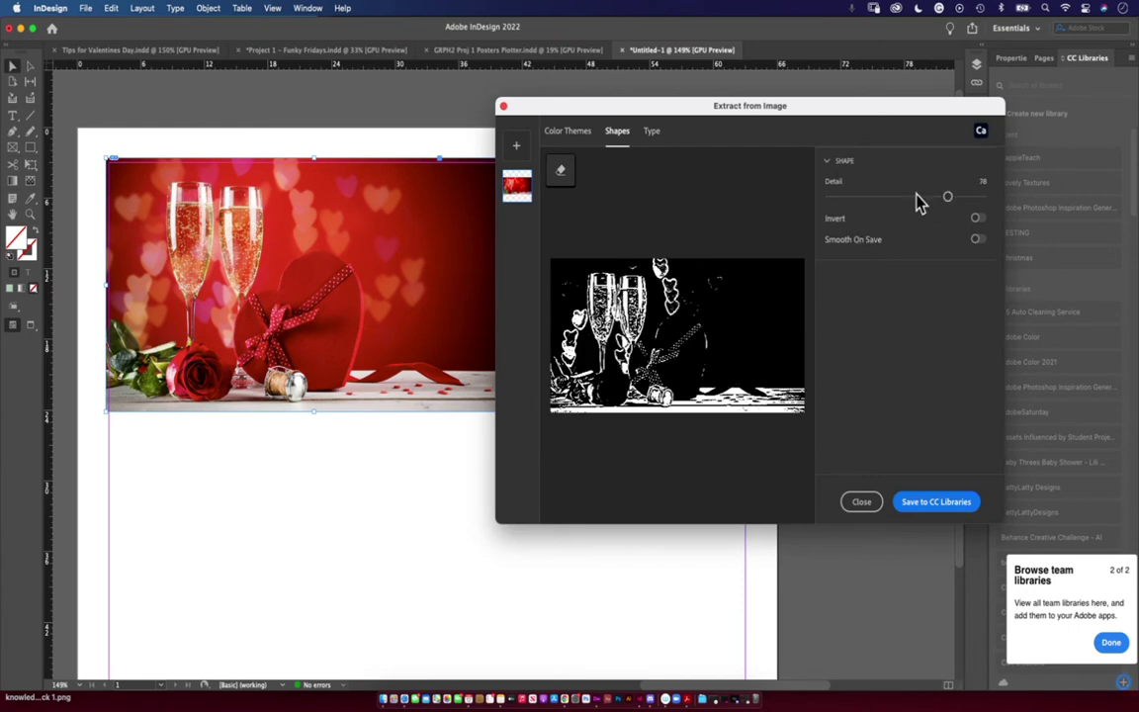
pyautogui.click(997, 222)
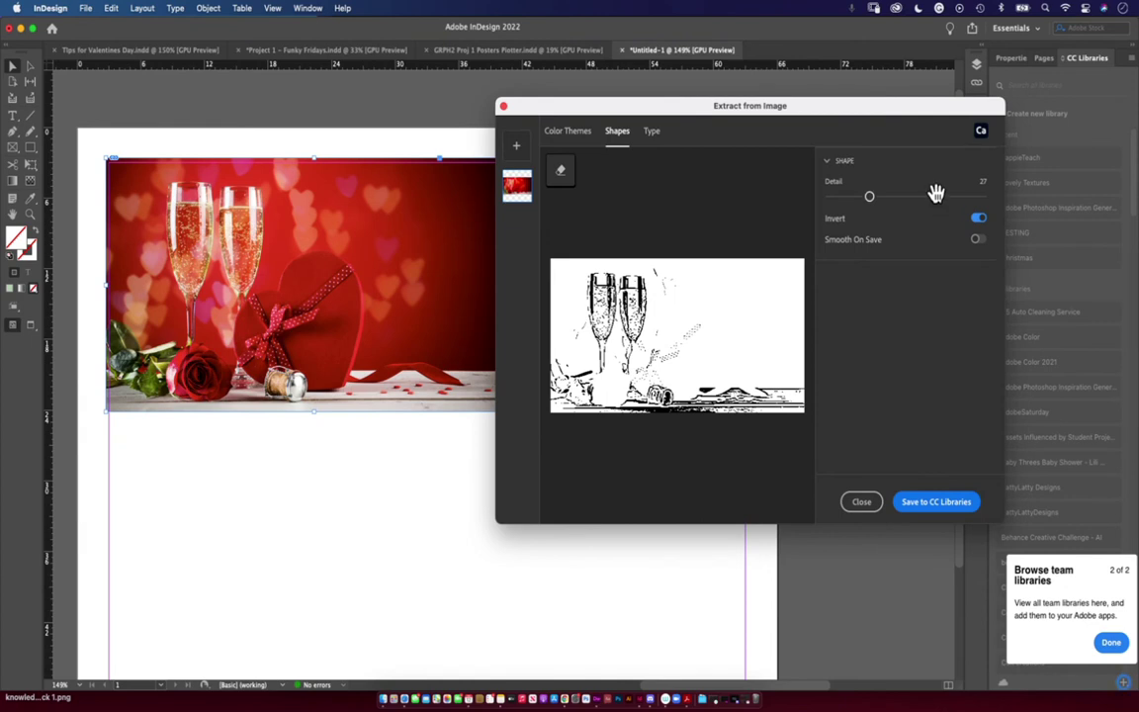
pyautogui.moveTo(869, 196); pyautogui.dragTo(940, 198)
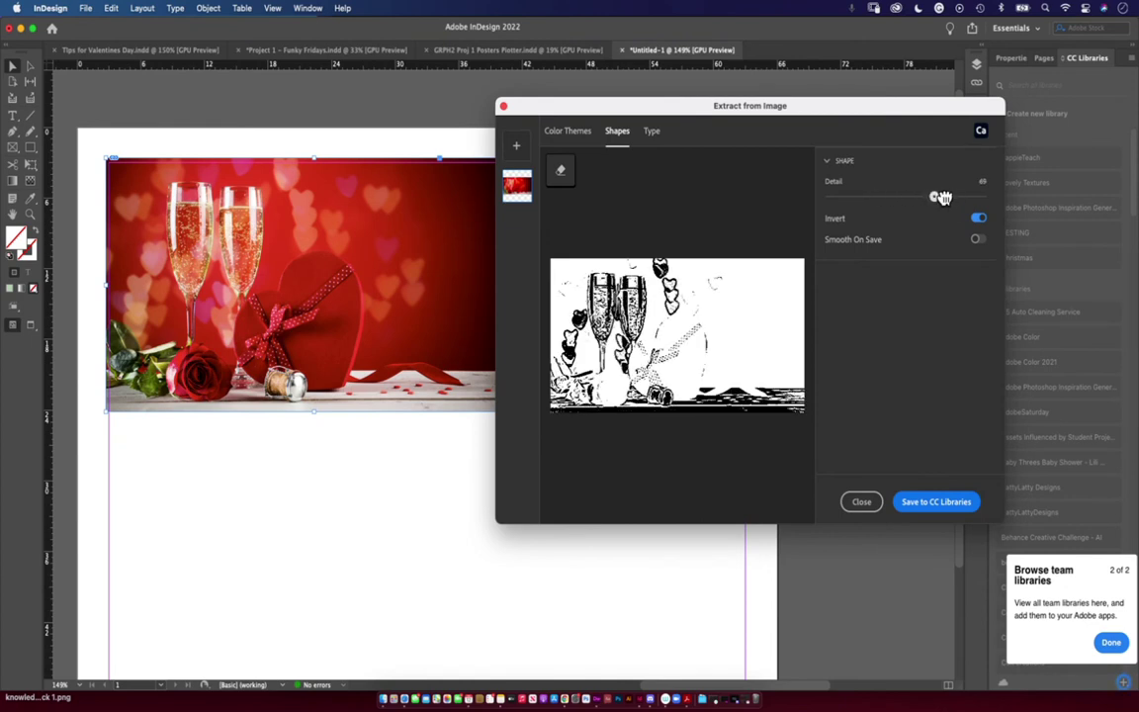
# Toggle Invert off and back on to compare white-on-black with black-on-white at Detail 74.
pyautogui.click(976, 219)
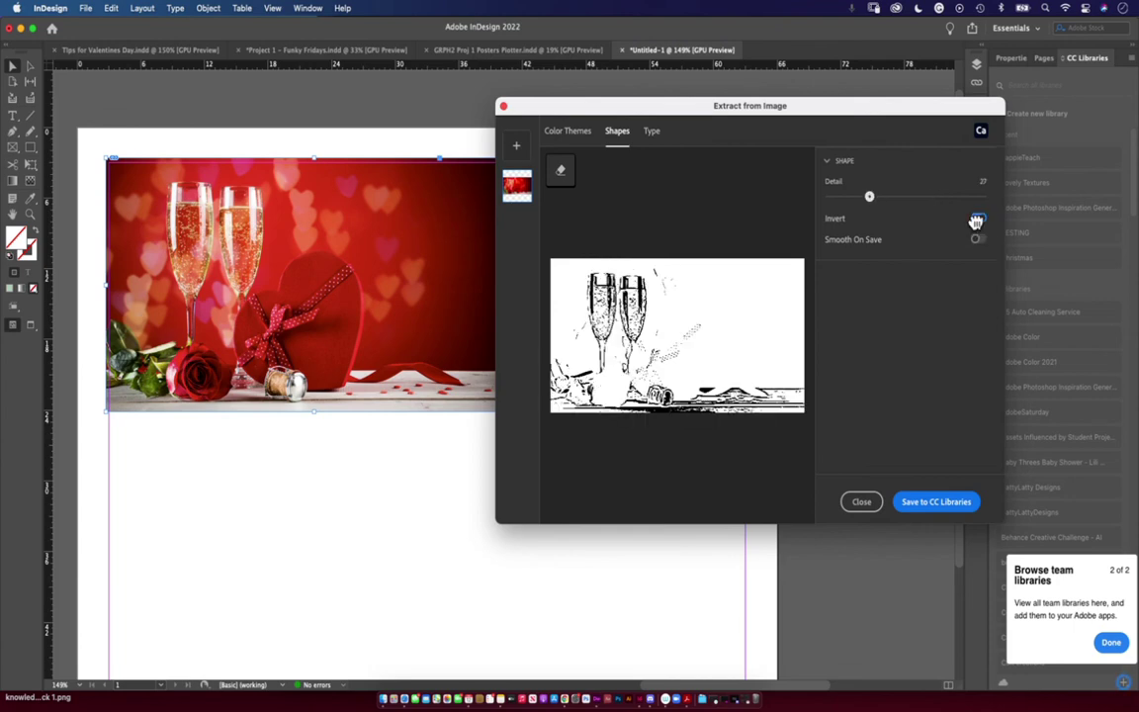
pyautogui.click(978, 222)
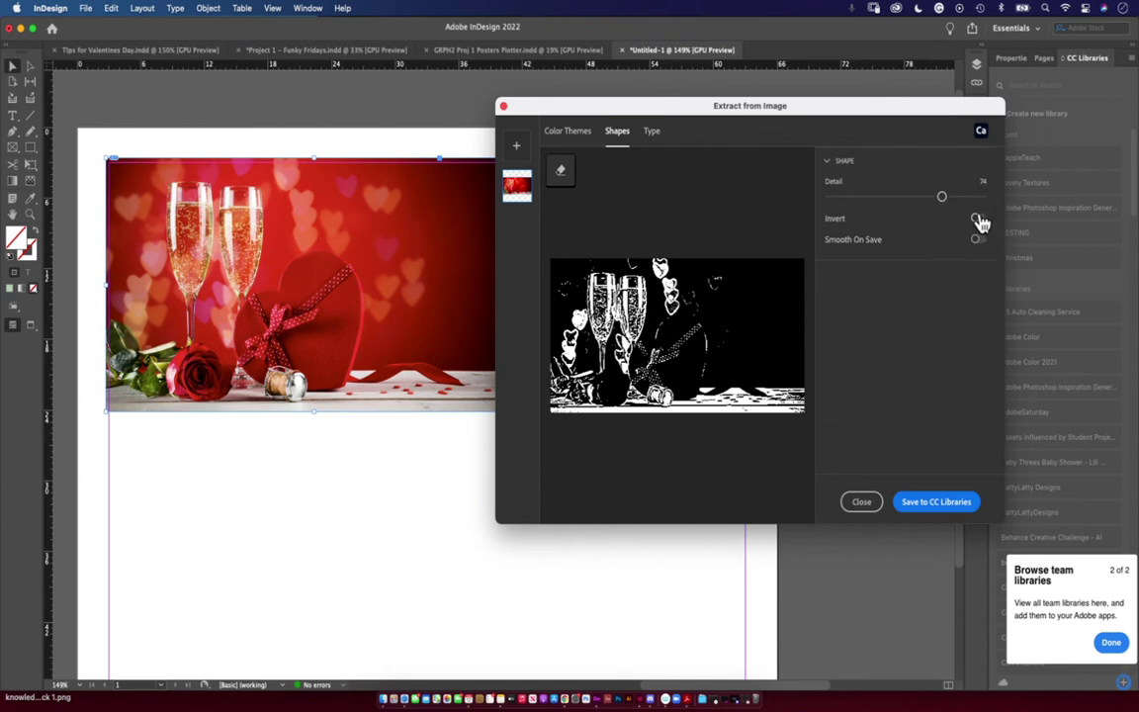
pyautogui.click(977, 221)
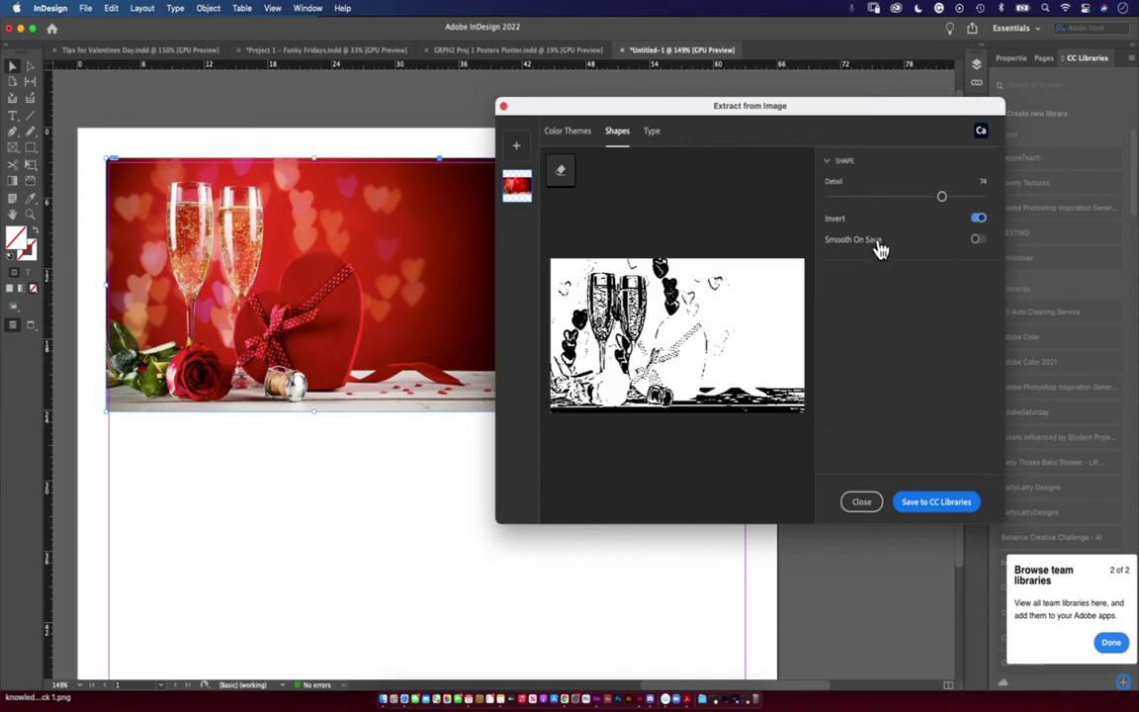